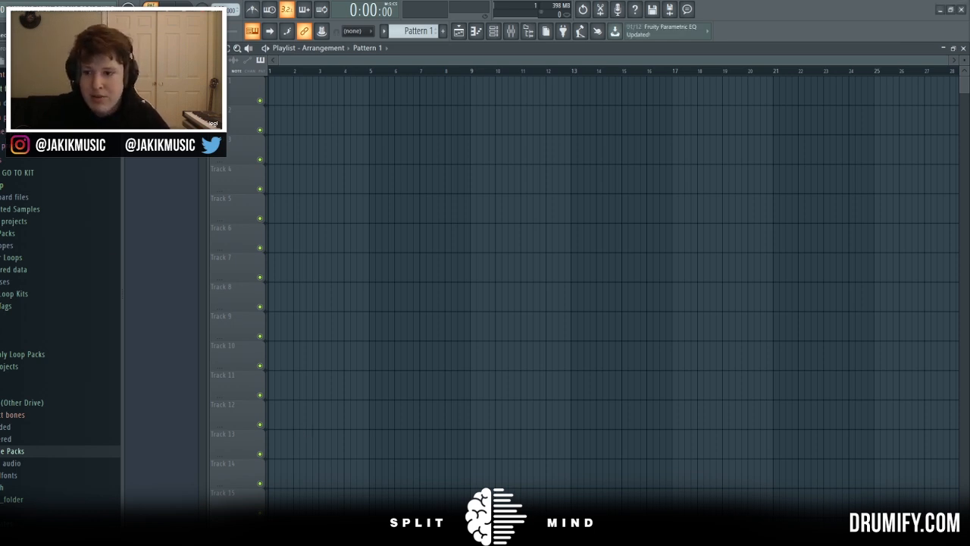
Step: Load splitmind rnb video 172 from the browser and add an Analog Lab 3 instrument channel
click(22, 74)
click(94, 166)
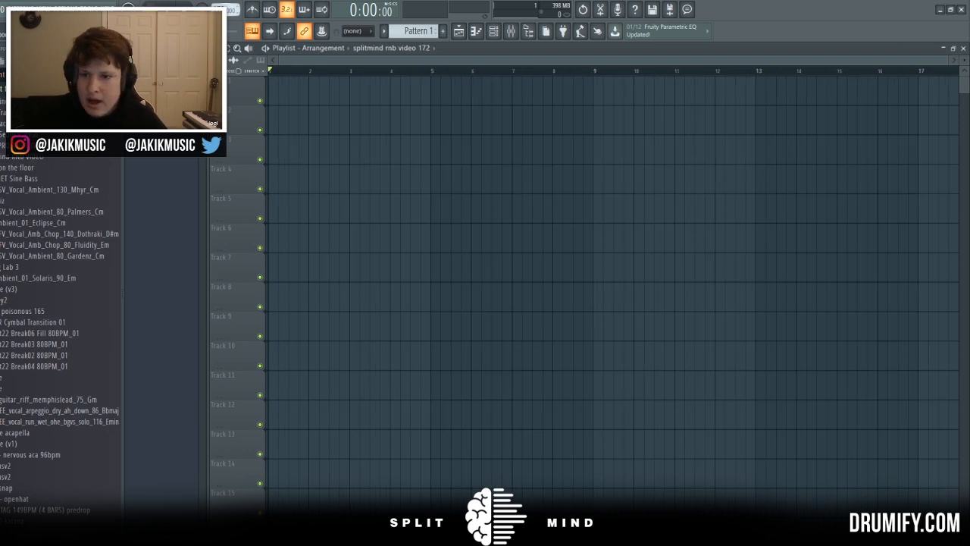
click(502, 33)
click(252, 109)
click(253, 141)
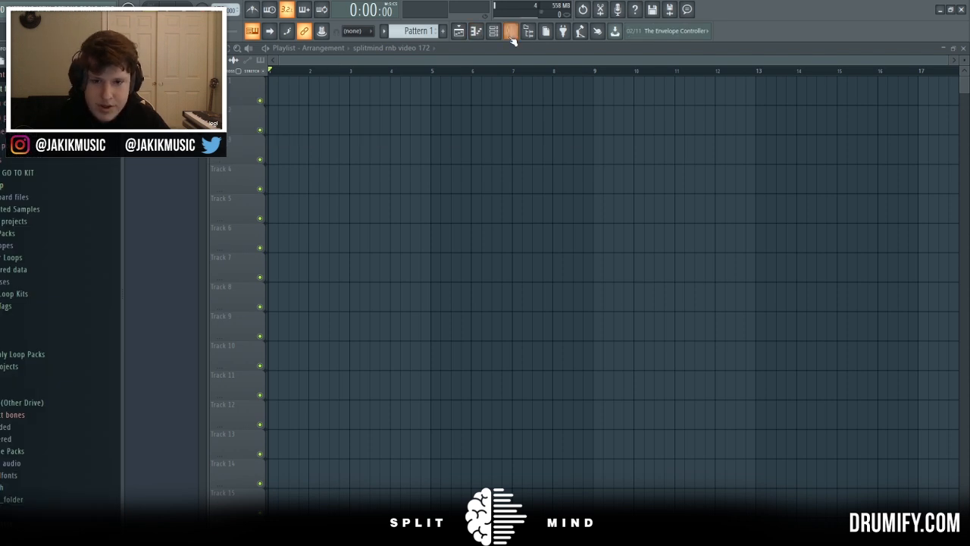
Step: Load the Dot preset from the Keys type in Analog Lab 3, reposition the channel rack and minimise the instrument
click(502, 35)
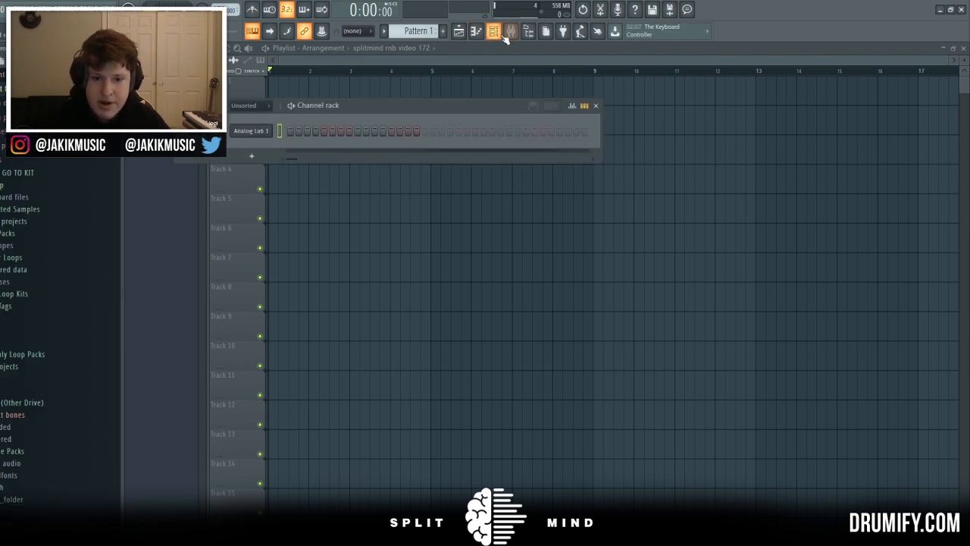
click(255, 130)
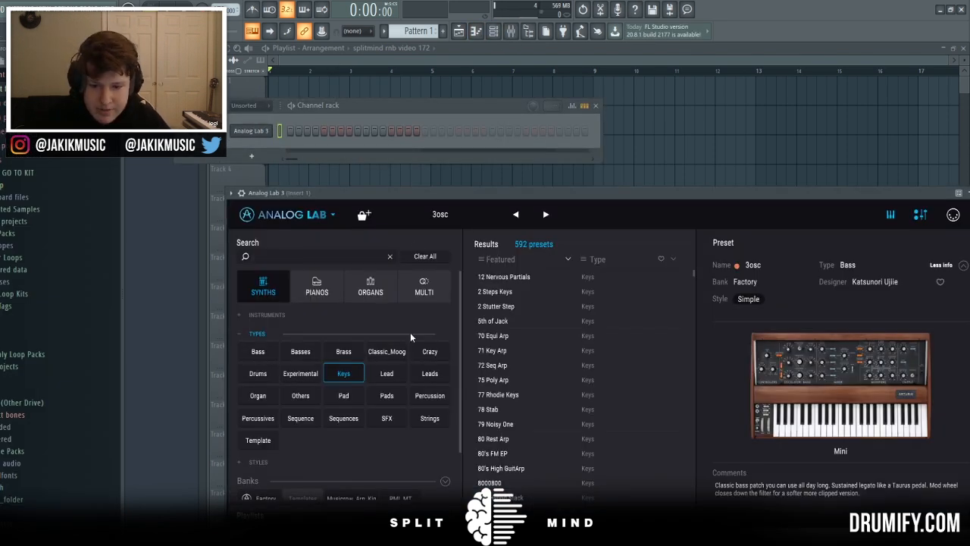
scroll(605, 362, down, 8)
drag(693, 283, 693, 331)
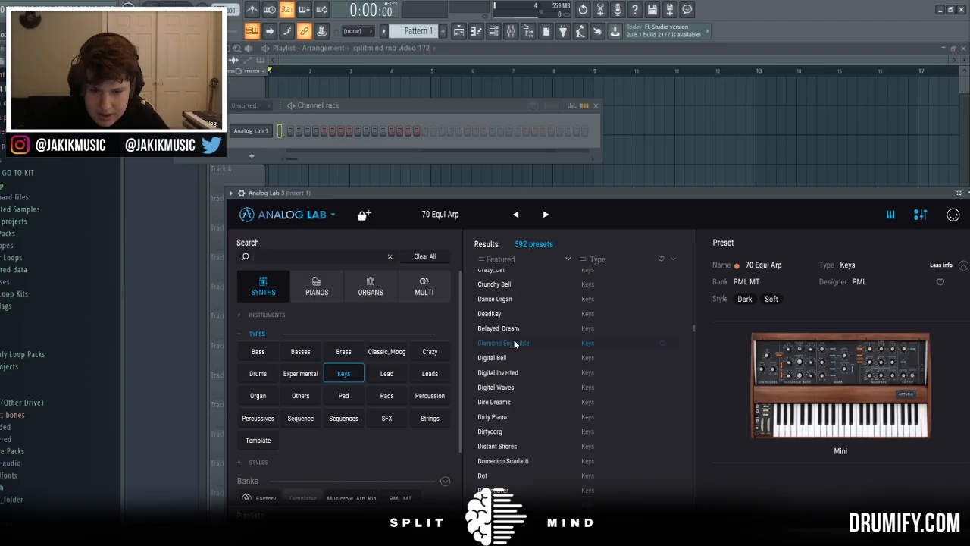
scroll(514, 343, down, 3)
click(506, 365)
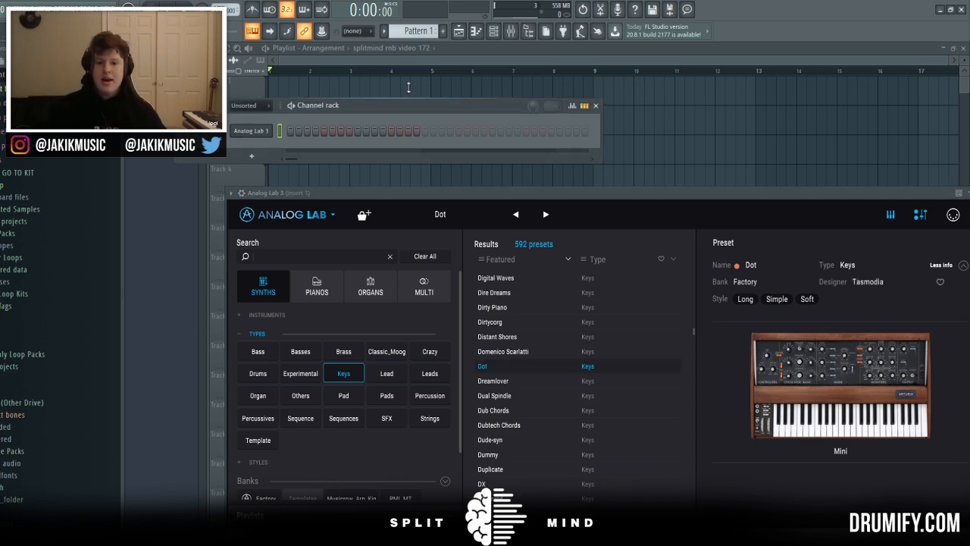
drag(415, 109, 459, 93)
drag(906, 193, 836, 185)
click(899, 185)
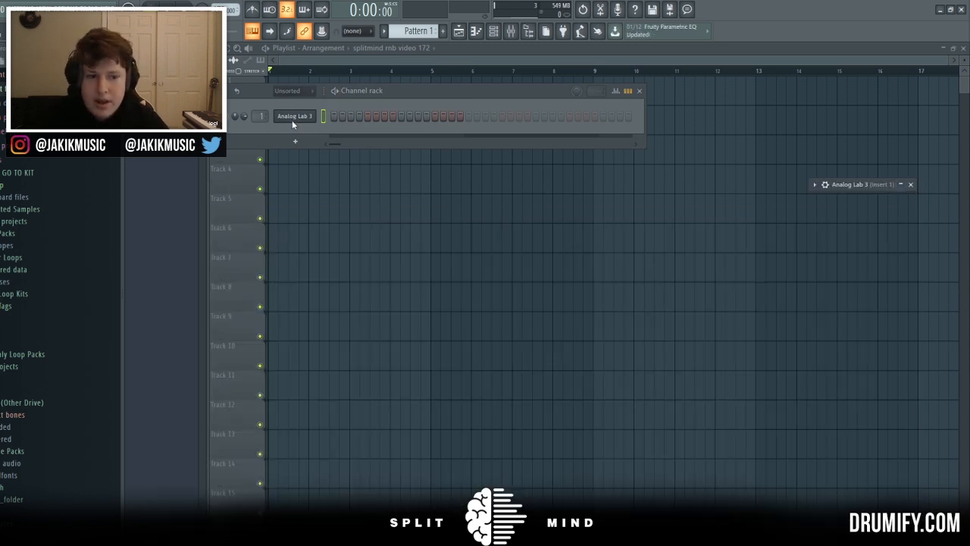
Step: Draw the Analog Lab 3 root notes: A#4 for bar 1, C5 for three beats from bar 2, and F5 through the end of bar 4
click(350, 117)
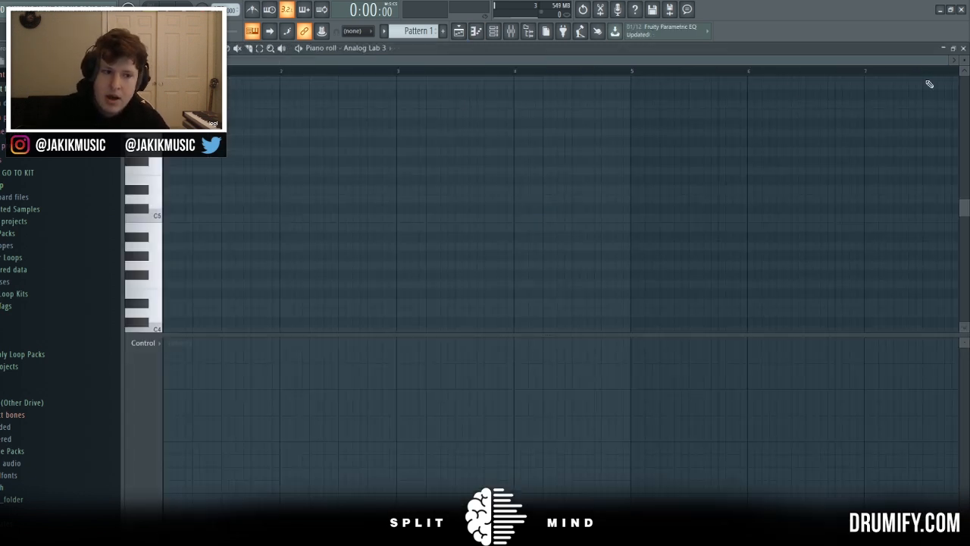
drag(948, 62, 751, 62)
mouse_move(215, 236)
mouse_down()
mouse_move(524, 237)
mouse_move(284, 236)
mouse_up()
drag(334, 217, 445, 218)
drag(283, 237, 326, 236)
click(452, 171)
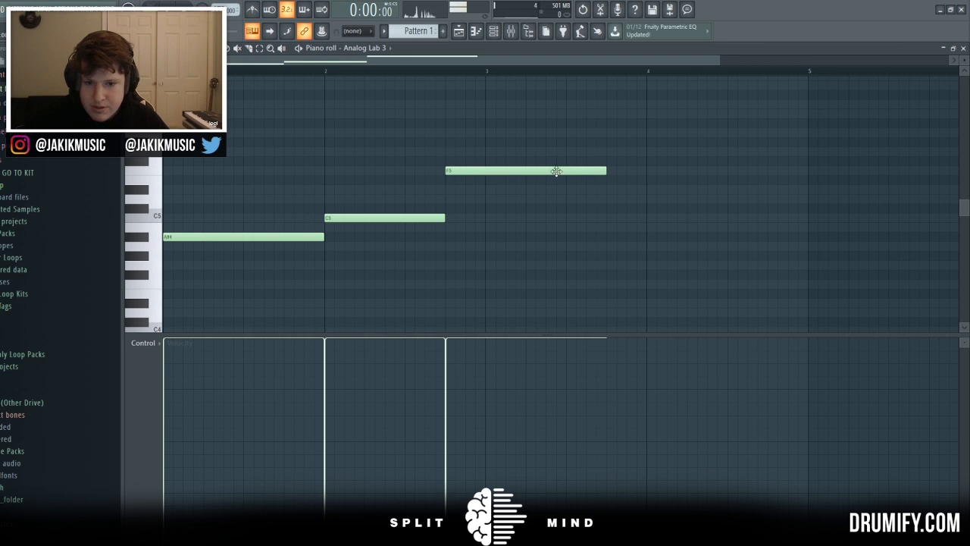
drag(604, 169, 808, 170)
Step: Lower the Decay fader of the Analog Lab 3 Dot preset to its minimum and return to the piano roll
click(493, 30)
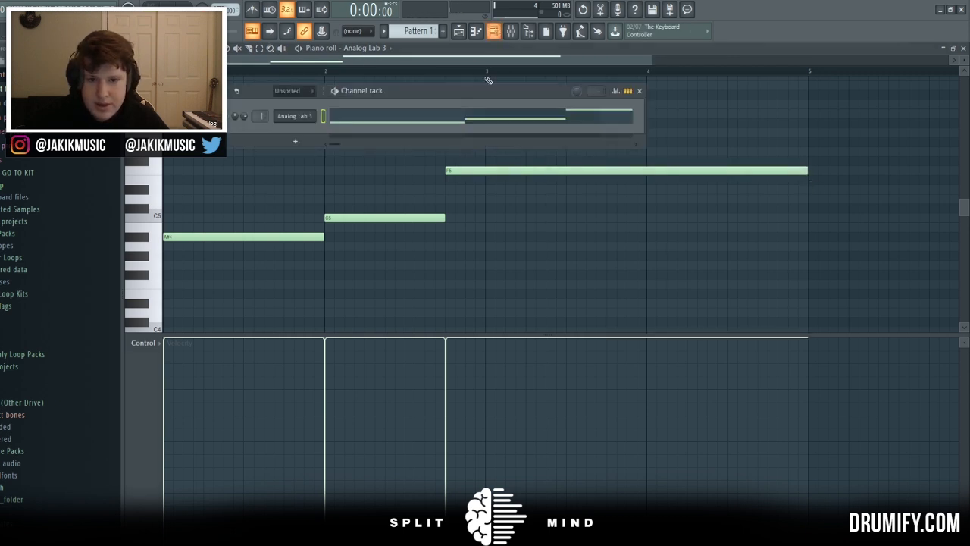
click(297, 116)
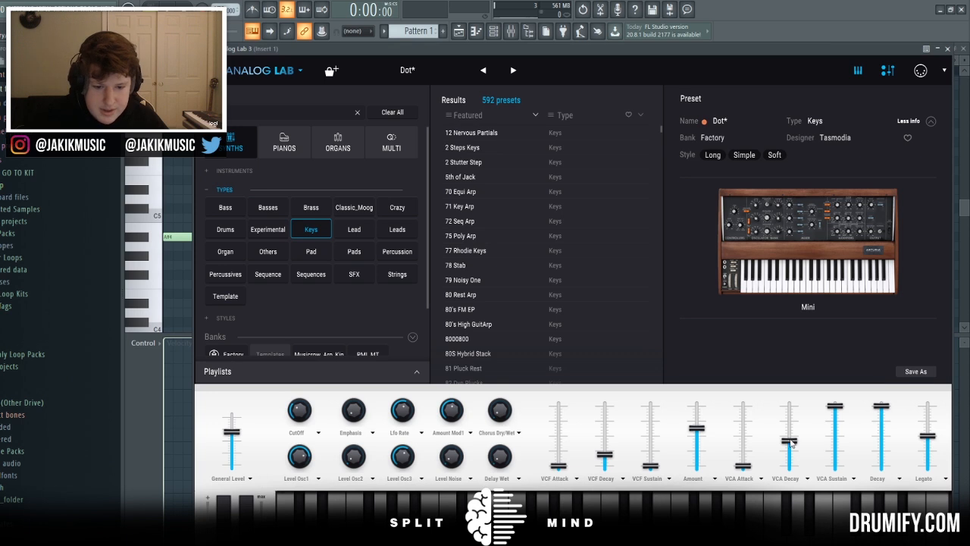
drag(889, 409, 891, 483)
click(181, 72)
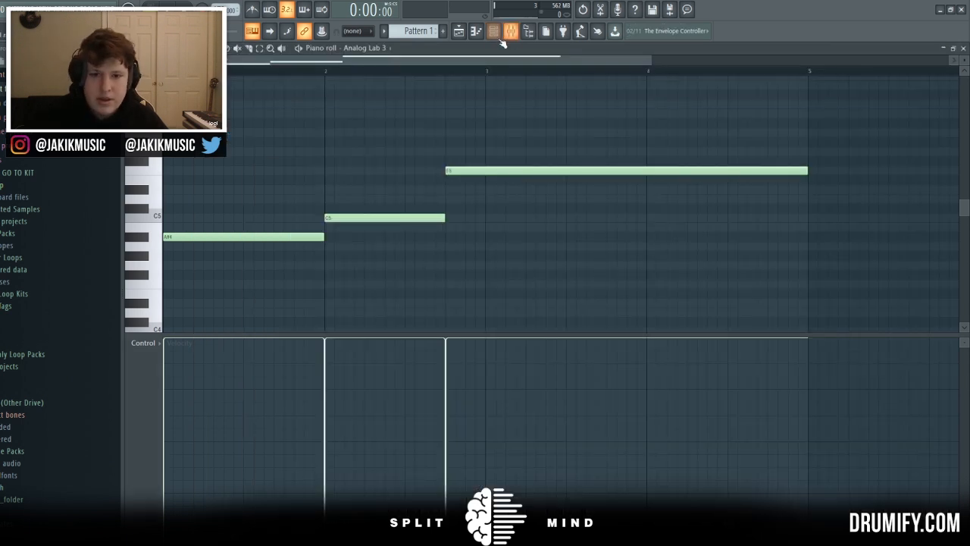
Step: Build chords on the root notes by adding C#5 and F5 over A#4, D#5 and G5 over C5, and G#5 and C6 over F5
click(227, 239)
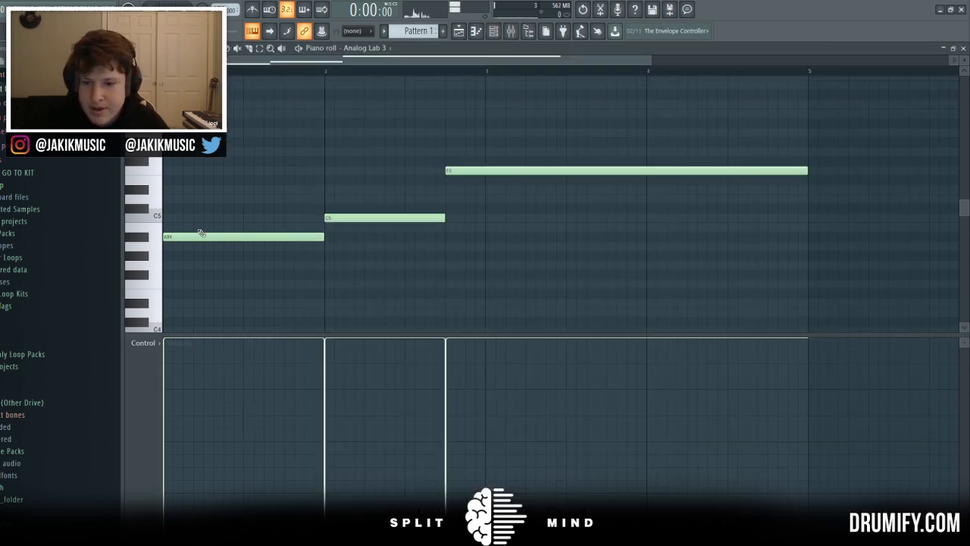
click(169, 208)
drag(168, 180, 145, 171)
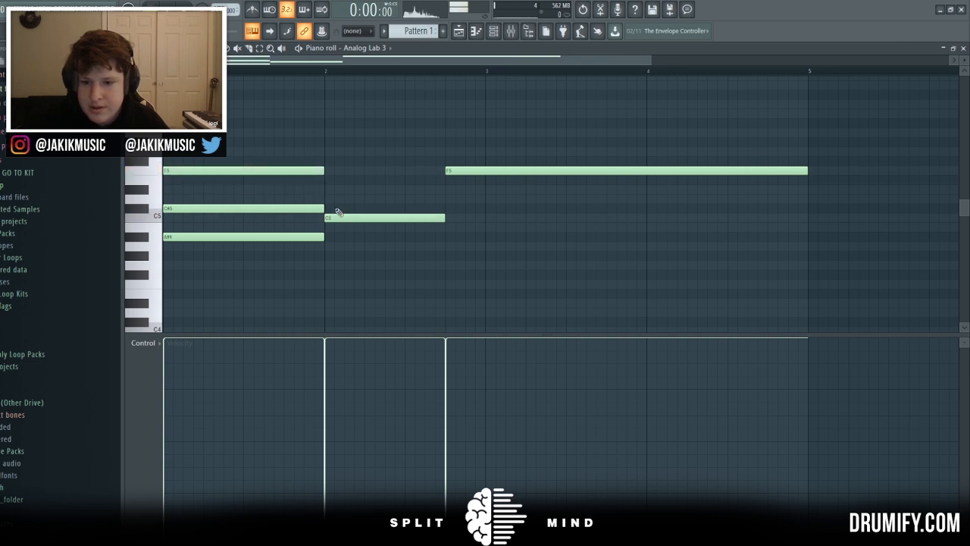
click(333, 189)
click(333, 151)
click(440, 135)
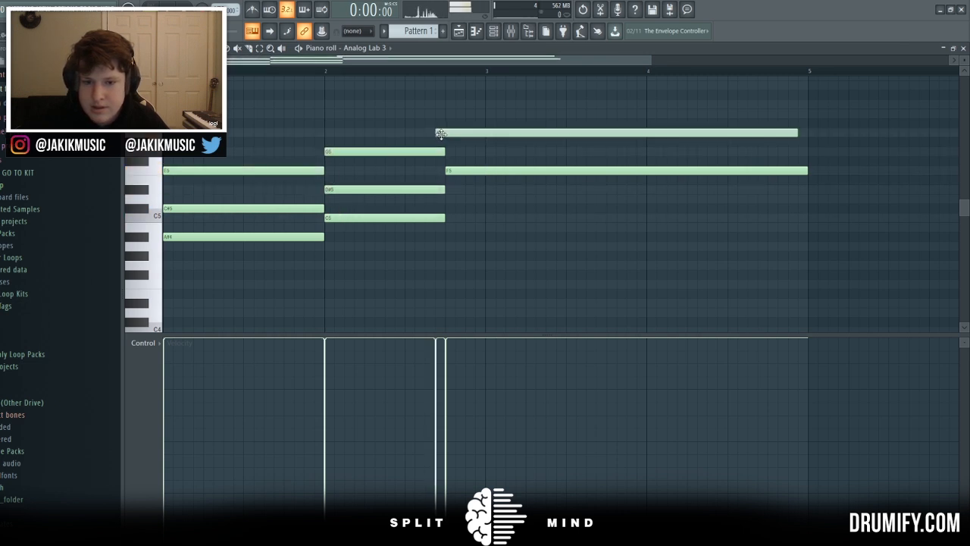
drag(440, 135, 443, 143)
click(447, 105)
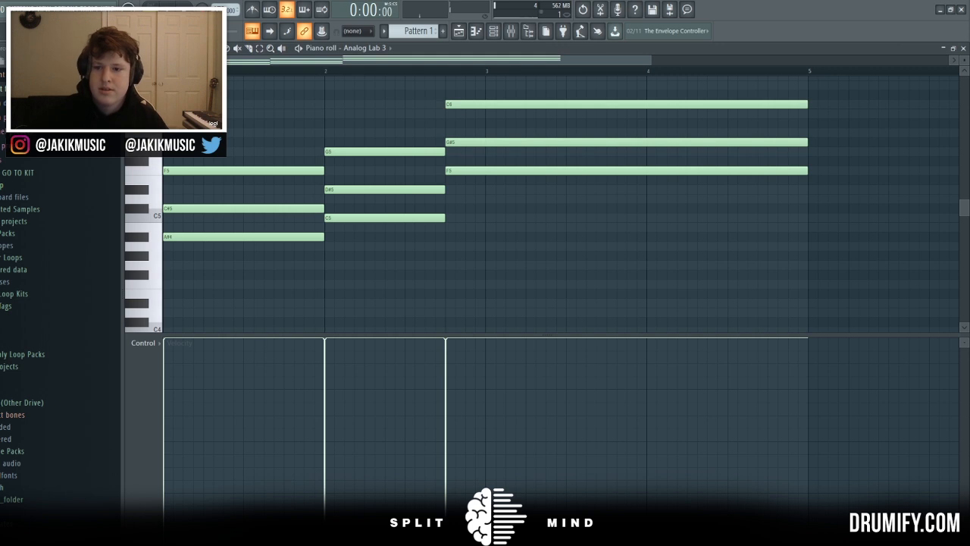
Step: Play the chord progression and check the mixer levels and the Analog Lab 3 settings
key(space)
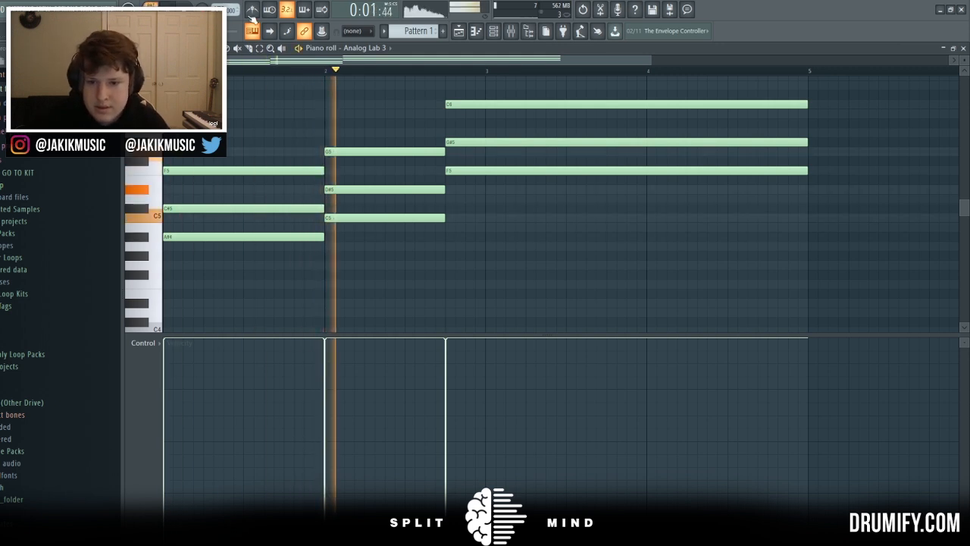
click(530, 32)
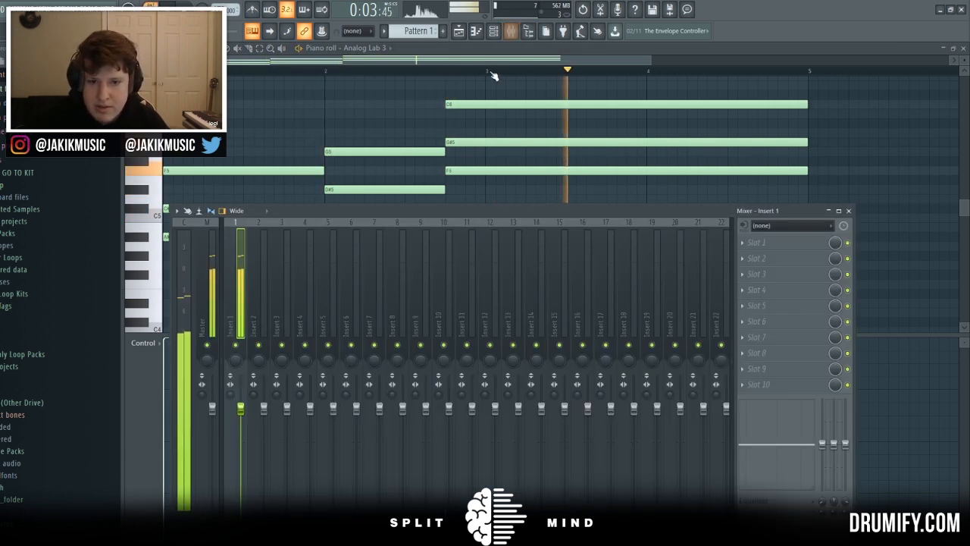
click(288, 239)
click(485, 32)
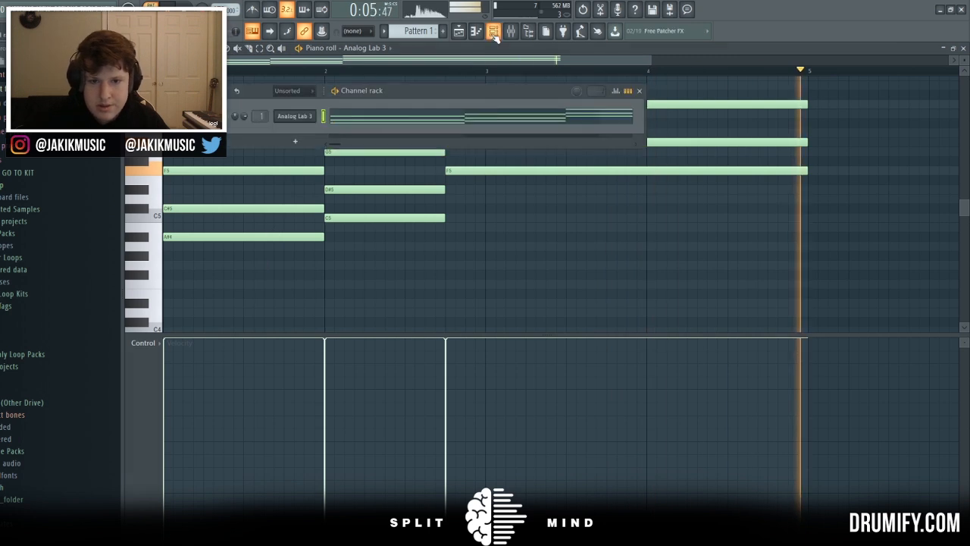
click(295, 116)
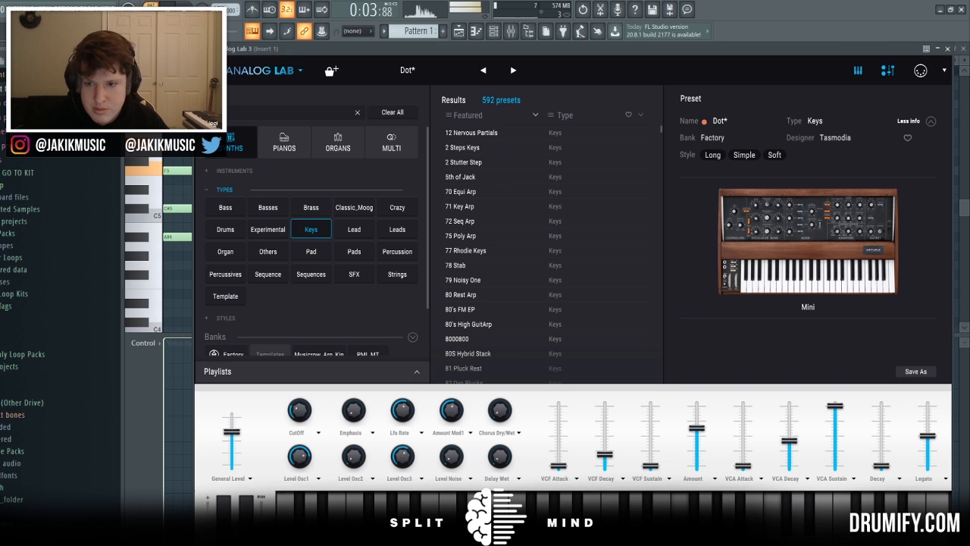
key(Escape)
key(F9)
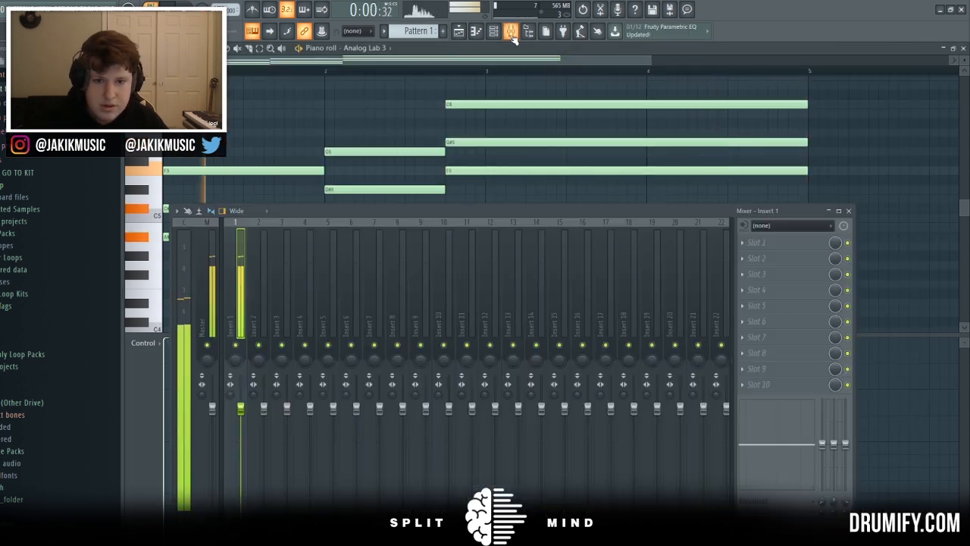
key(F9)
key(space)
Step: Add bass notes A#3, C4 and F3 an octave or more below the three chords, matching each chord's length
scroll(268, 133, down, 4)
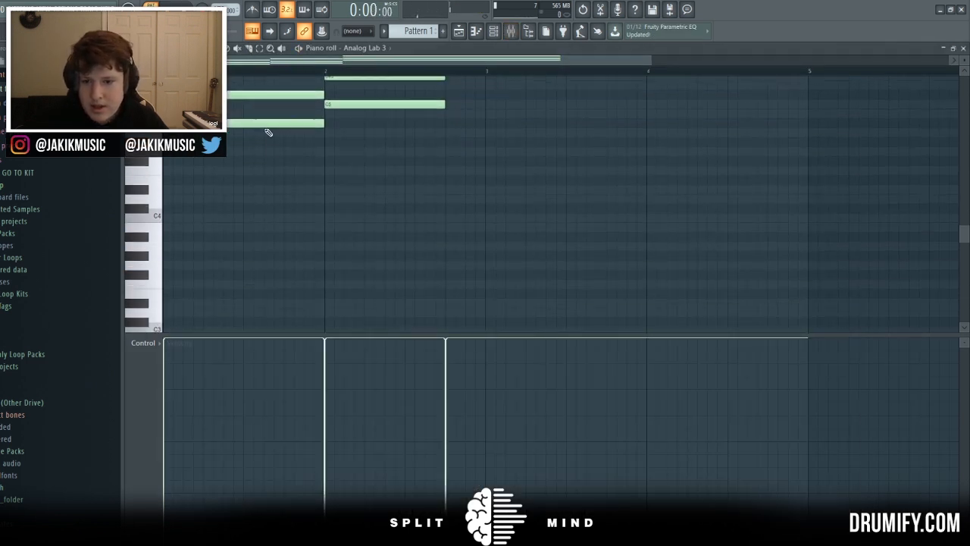
click(166, 236)
click(328, 218)
key(space)
scroll(520, 208, up, 3)
scroll(481, 228, down, 4)
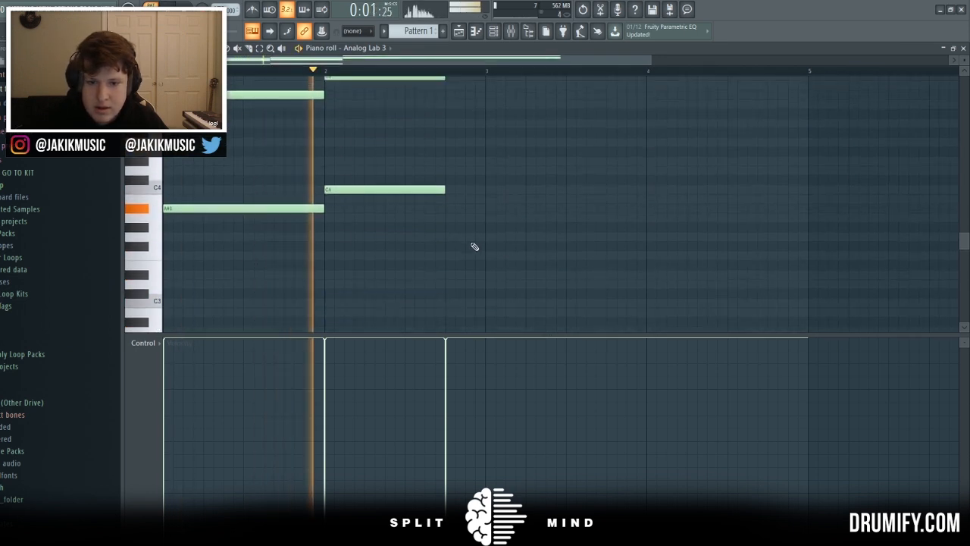
click(445, 254)
Step: Insert Fruity Parametric EQ 2 in the first slot of mixer Insert 1 and cut the low end with bands 1 and 2
click(513, 32)
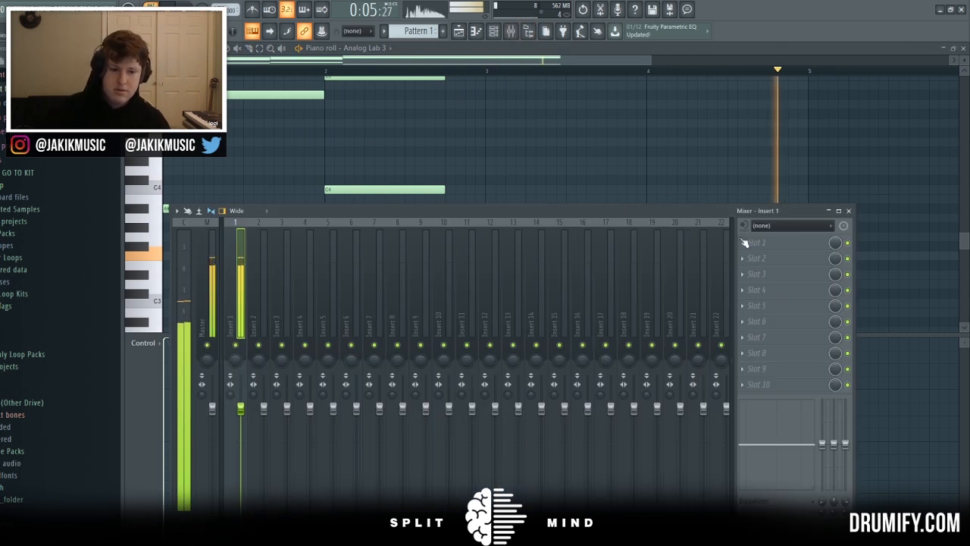
key(space)
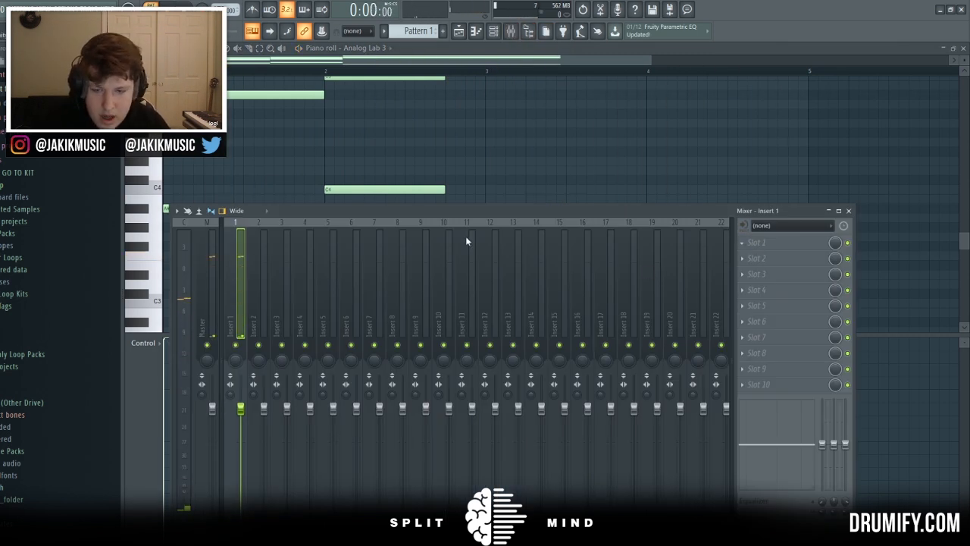
drag(257, 237, 255, 260)
Step: Play the chords while rolling off the highs with band 7 of the EQ and slightly raising its main level
key(space)
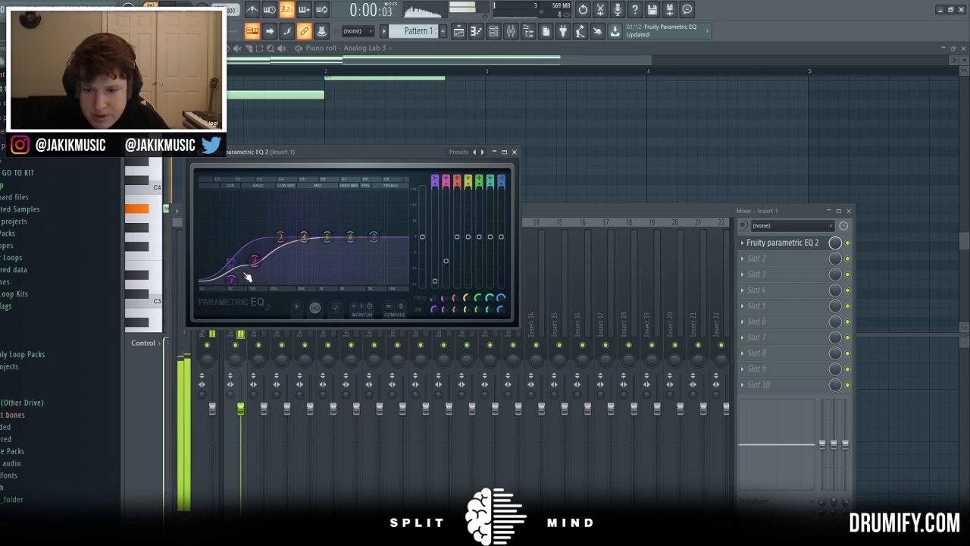
drag(374, 236, 368, 264)
drag(422, 237, 422, 234)
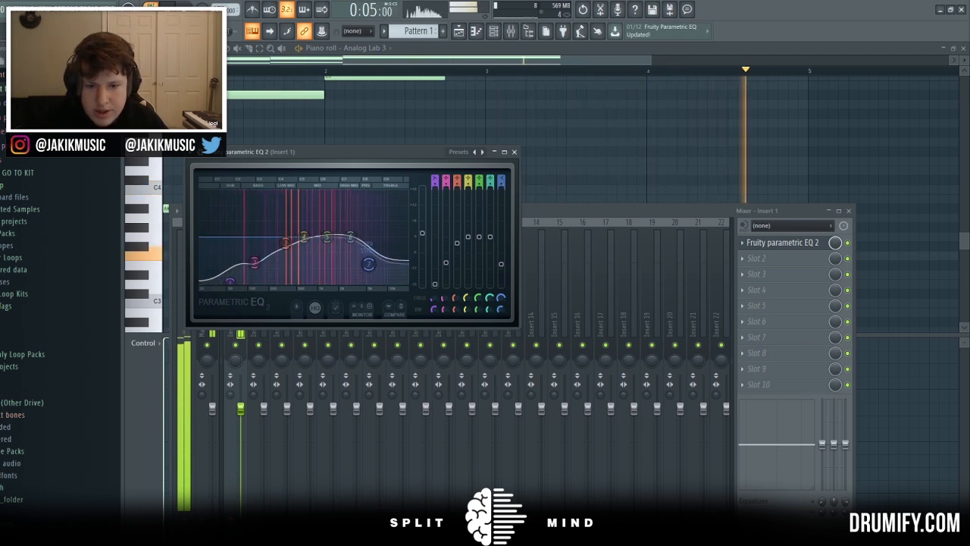
drag(368, 263, 369, 281)
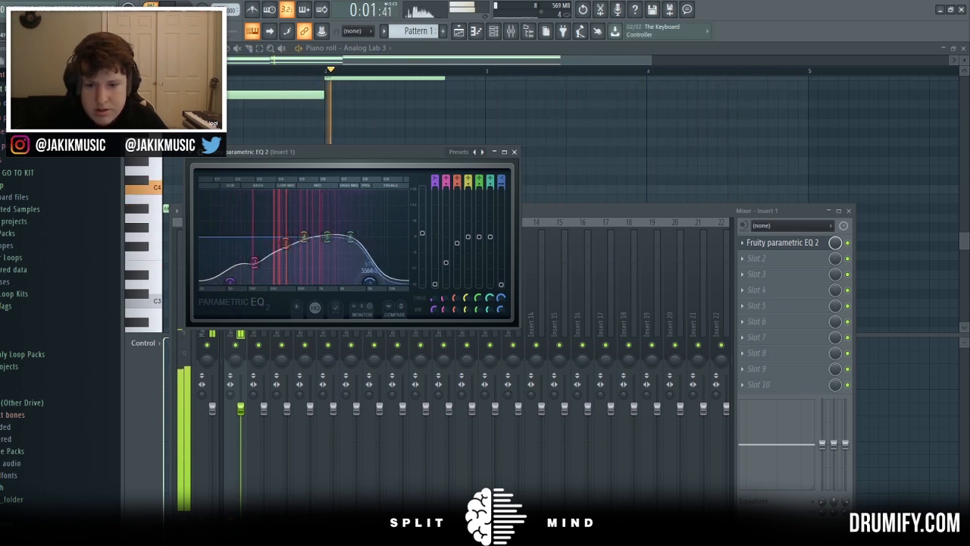
key(space)
Step: Add EffectRack in slot 2 of Insert 1, load the Liquid Vibe modulation preset and audition the chords
click(766, 257)
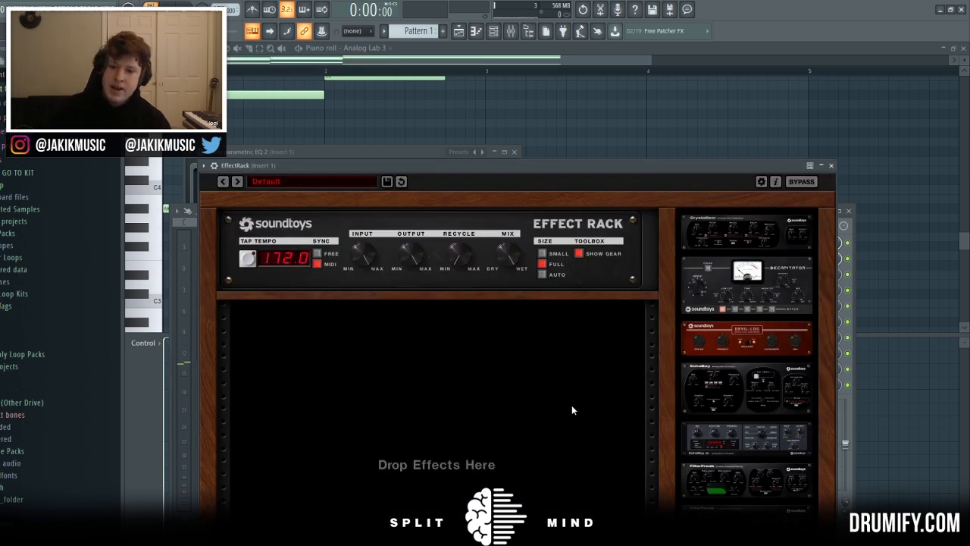
click(279, 182)
mouse_move(289, 237)
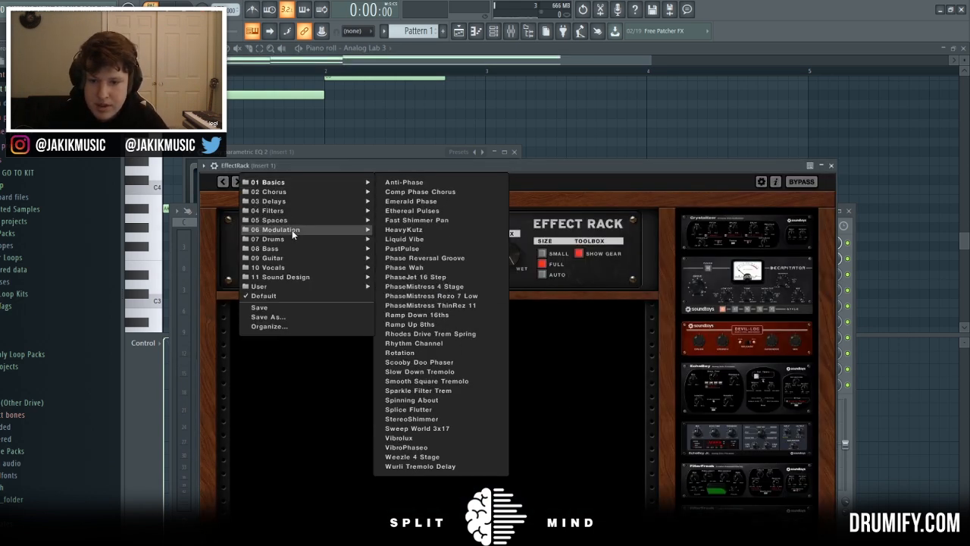
click(405, 239)
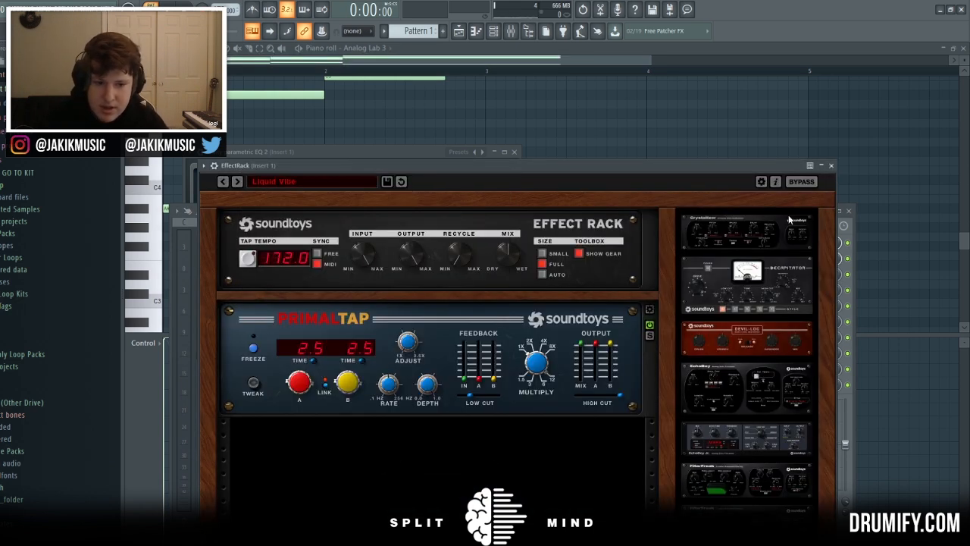
click(851, 228)
key(space)
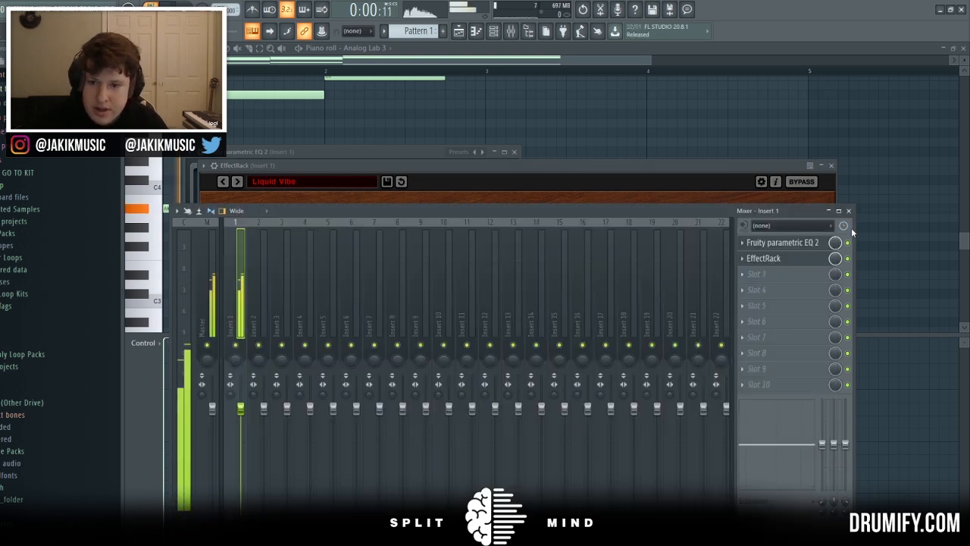
click(542, 61)
scroll(517, 113, up, 3)
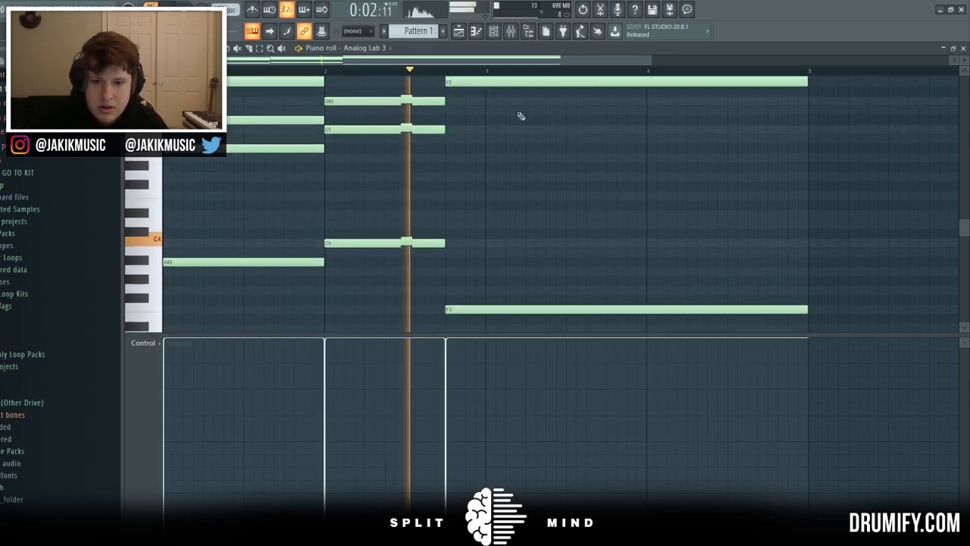
Step: Add Fruity Parametric EQ 2 in slot 3 of Insert 1, roll off the highs with band 7 and dip band 3 slightly while auditioning
key(F9)
click(758, 274)
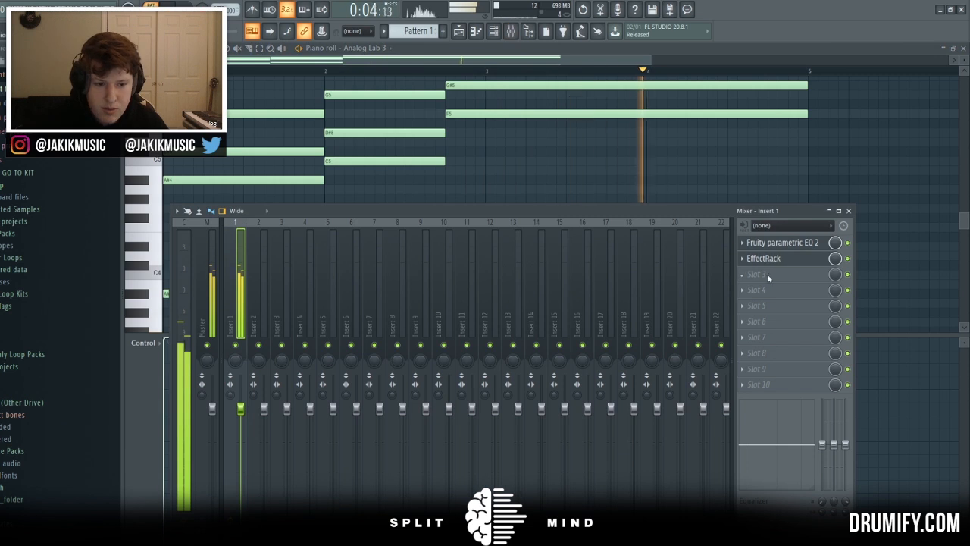
click(632, 276)
drag(400, 265, 390, 308)
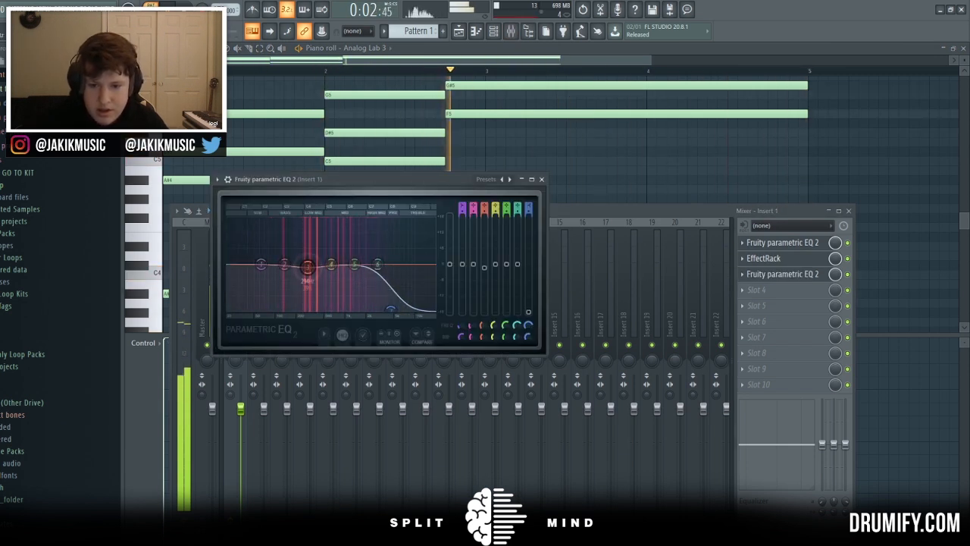
drag(308, 264, 308, 269)
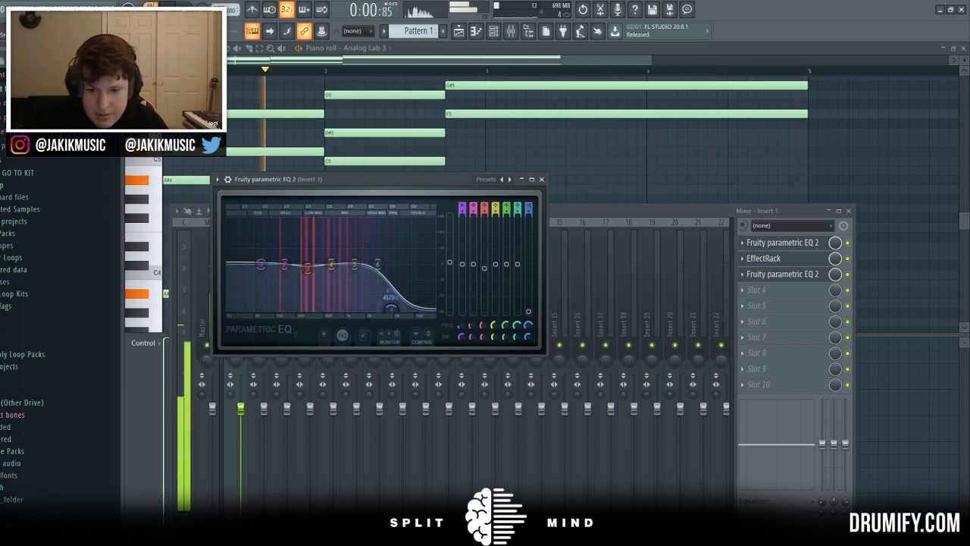
key(space)
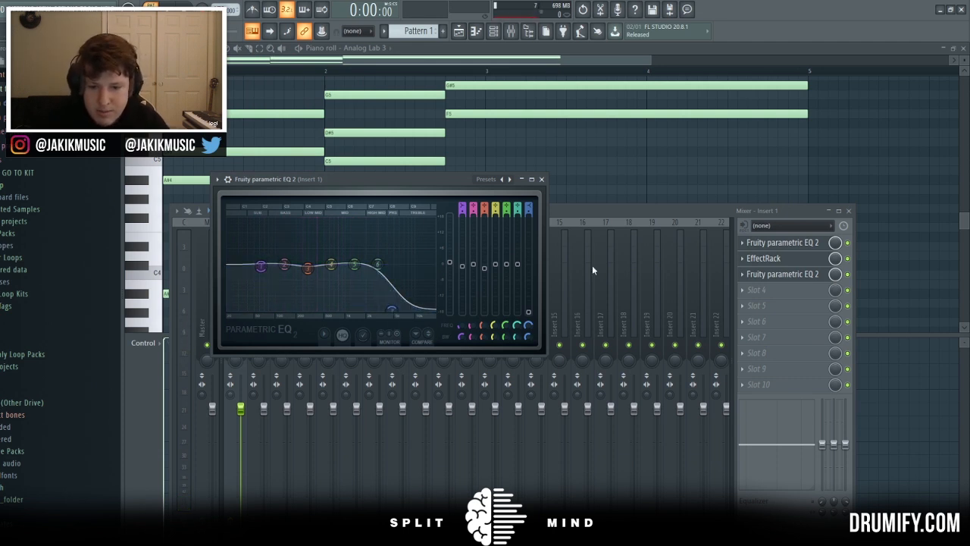
key(space)
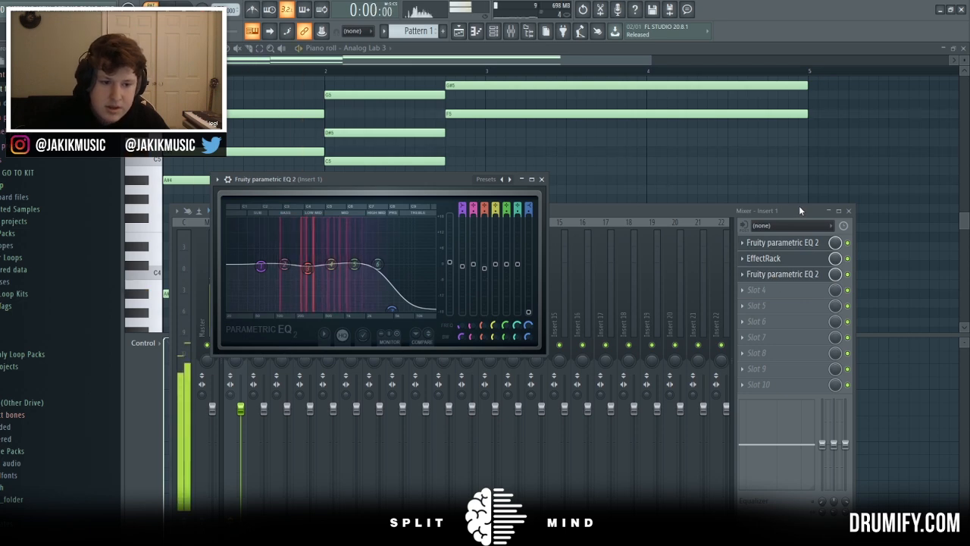
key(space)
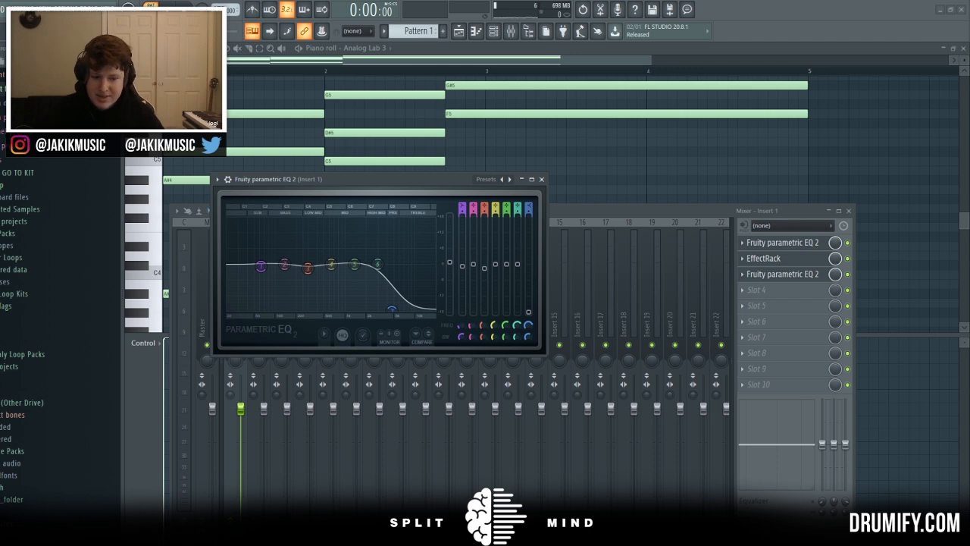
Step: Load PanMan in slot 4 of Insert 1 in place of Ghz Panpot 3, lower its mix level and audition the chords
click(733, 287)
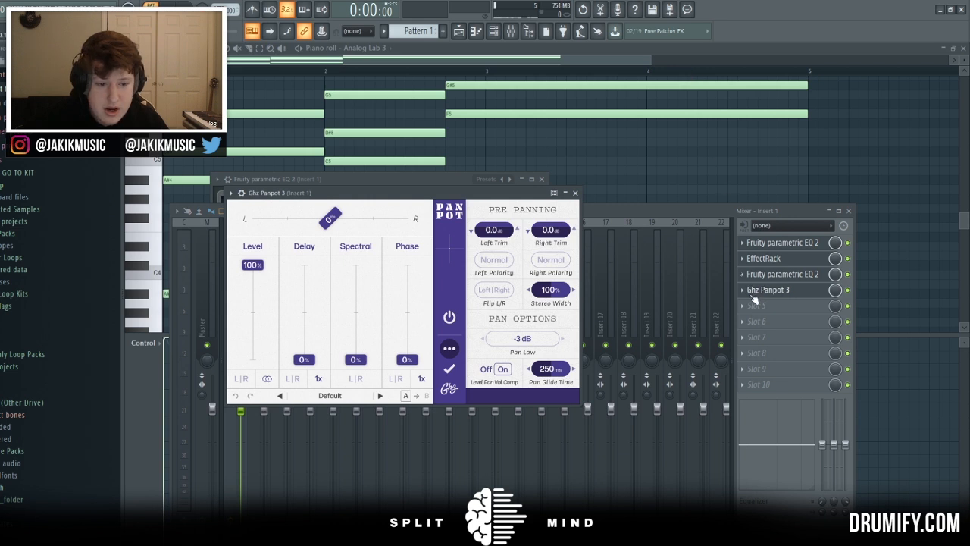
click(753, 295)
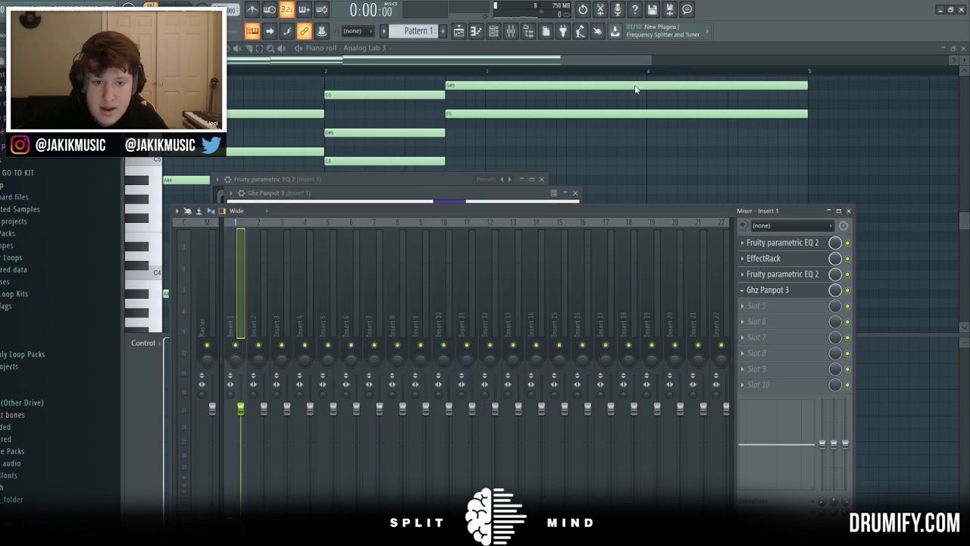
click(640, 158)
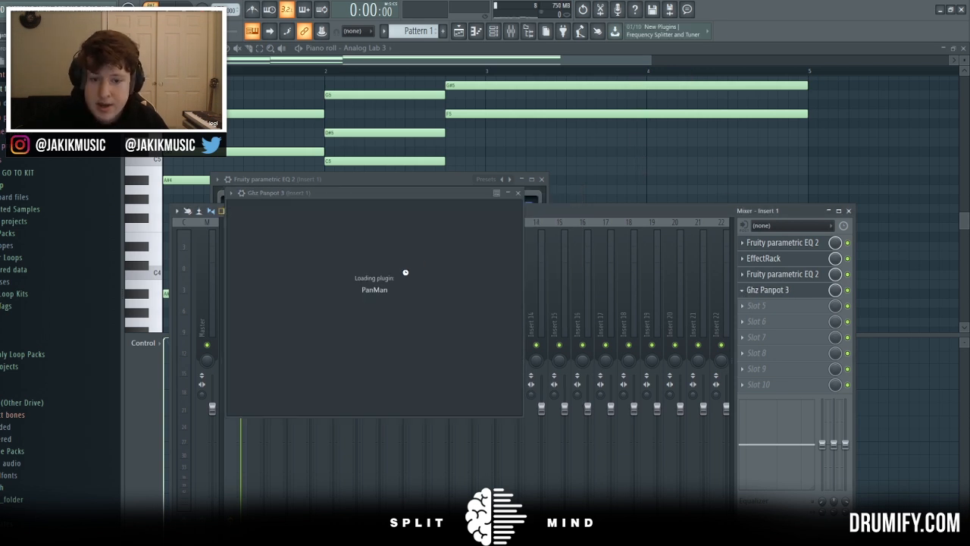
click(835, 290)
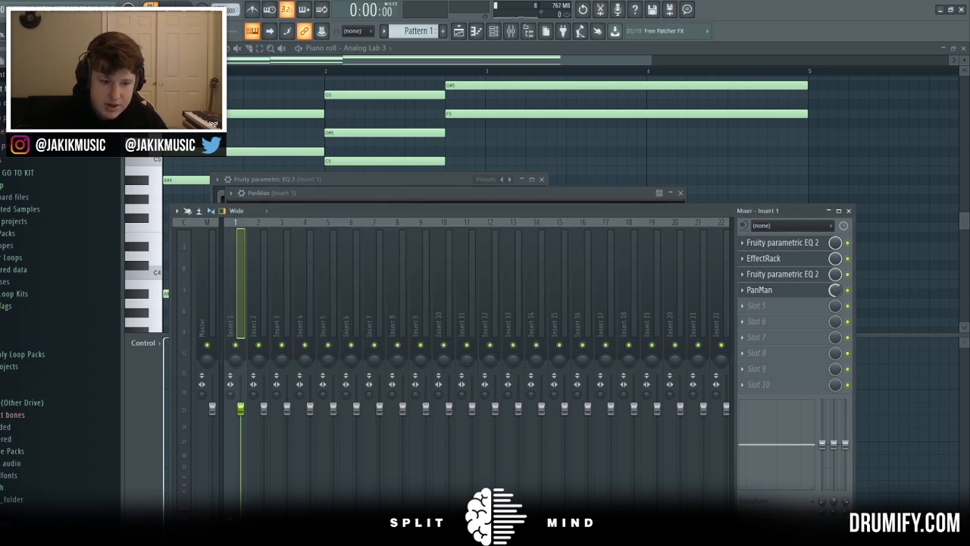
key(space)
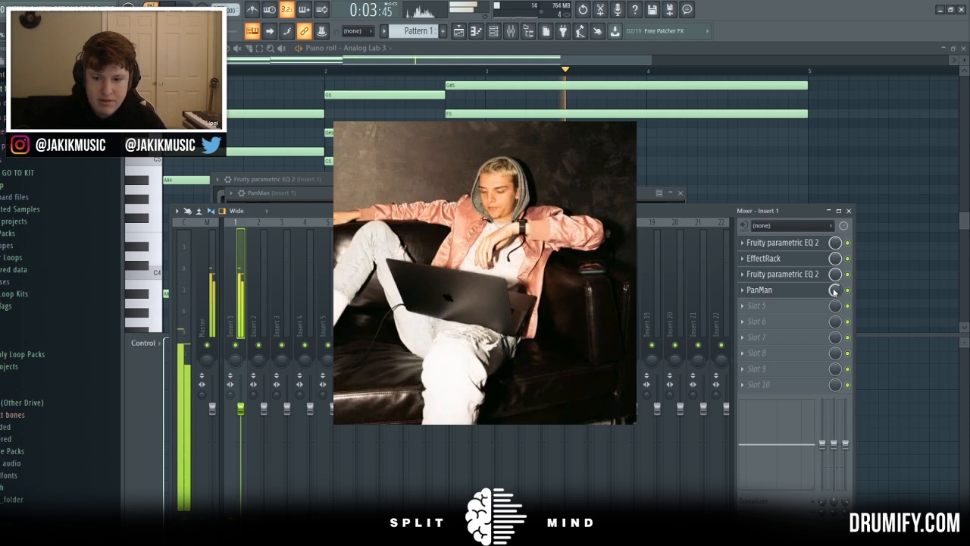
key(space)
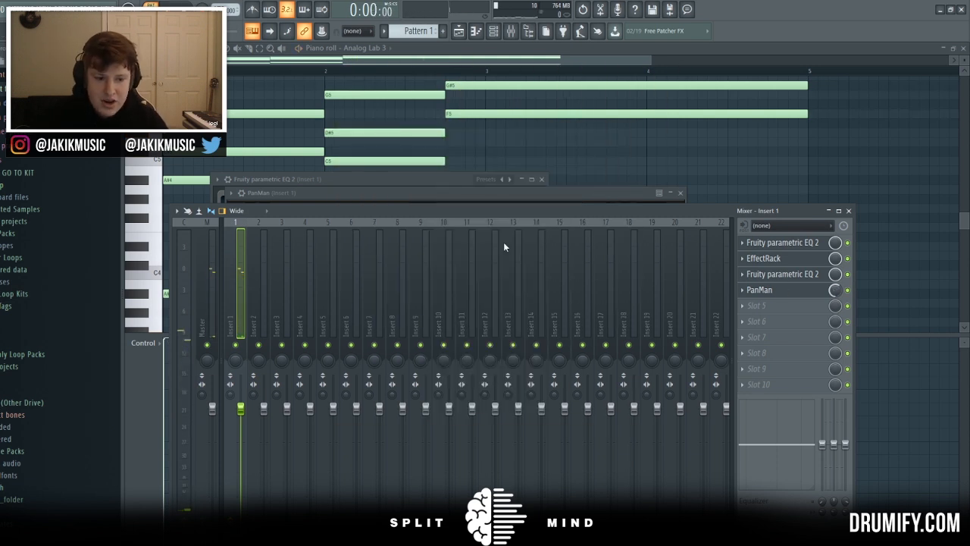
click(405, 193)
key(space)
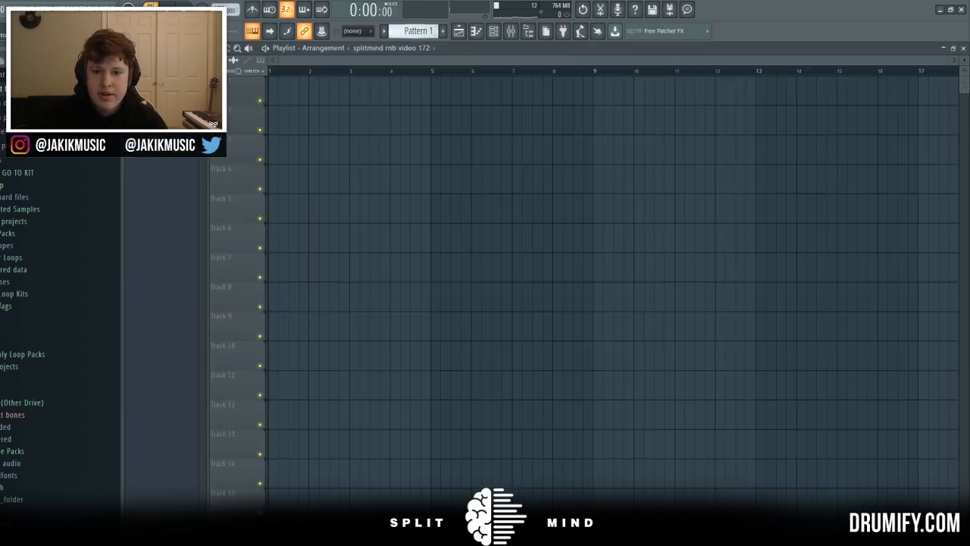
Step: Place Pattern 1 back to back on playlist track 1 and duplicate the clips to fill 32 bars
click(415, 32)
drag(396, 88, 317, 87)
drag(470, 98, 430, 99)
drag(553, 95, 563, 95)
scroll(756, 66, down, 3)
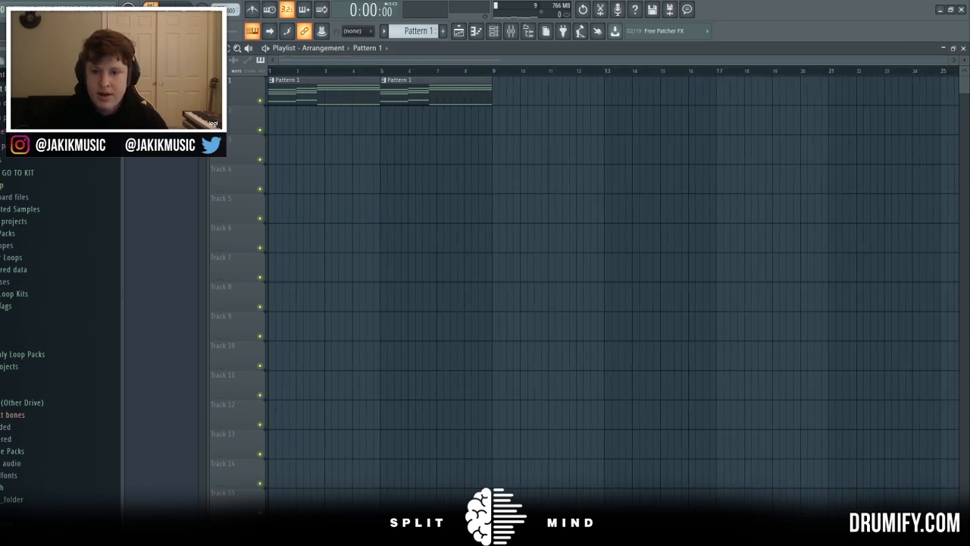
key(ctrl+b)
key(ctrl+b)
key(ctrl+b)
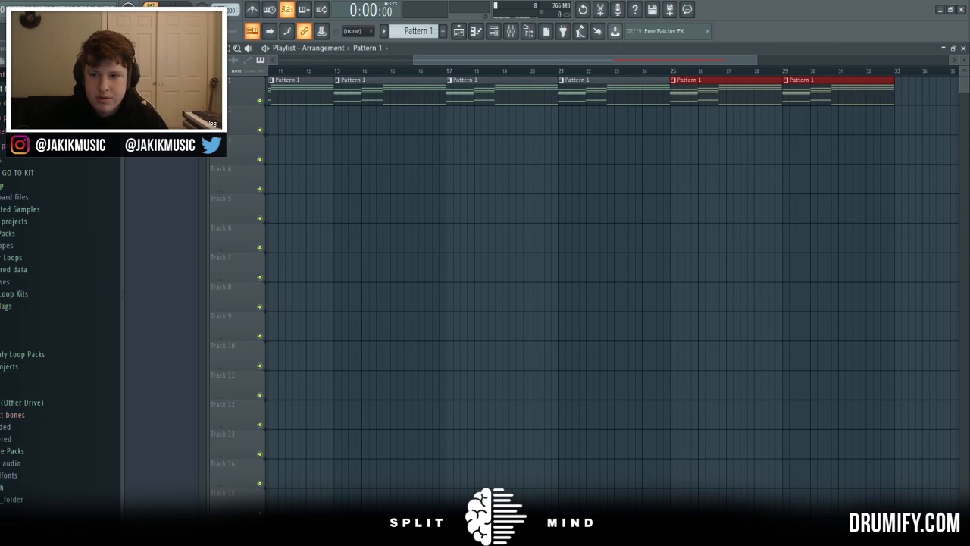
drag(414, 60, 272, 61)
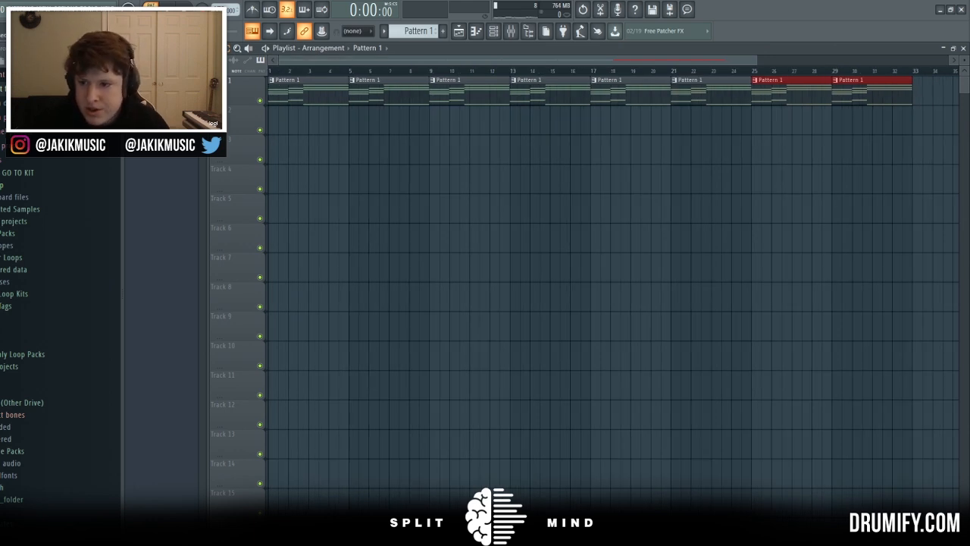
Step: Place the 91V_SFV_Vocal_Amb_Chop_80_Fluidity_Em sample on track 2, stretched to 8 bars and repeated from bar 9, and solo the track
click(15, 89)
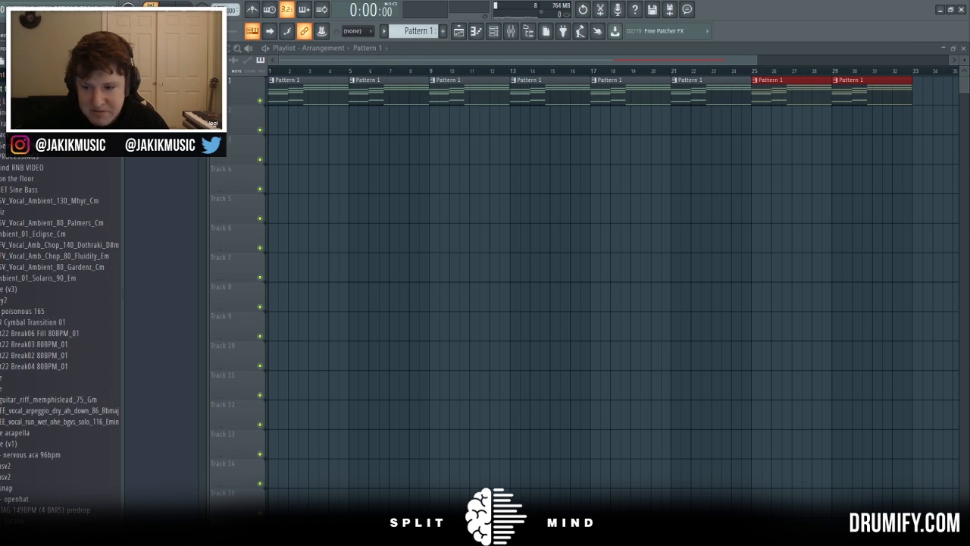
drag(113, 250, 334, 121)
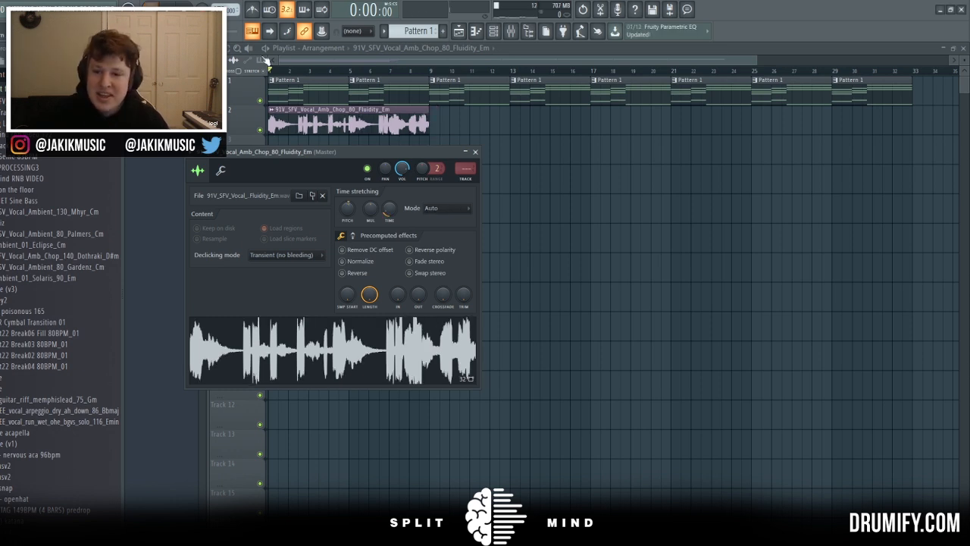
click(320, 60)
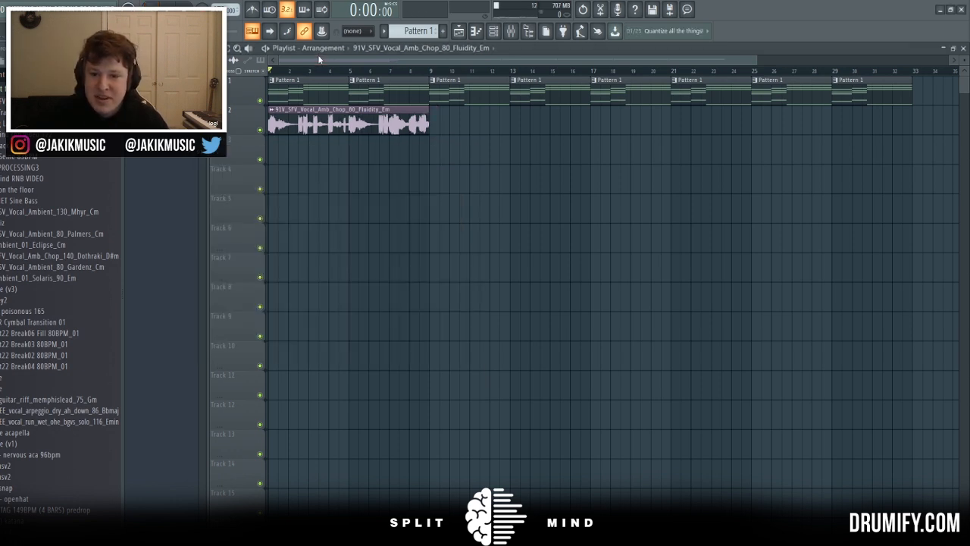
right_click(260, 130)
drag(457, 128, 448, 122)
key(space)
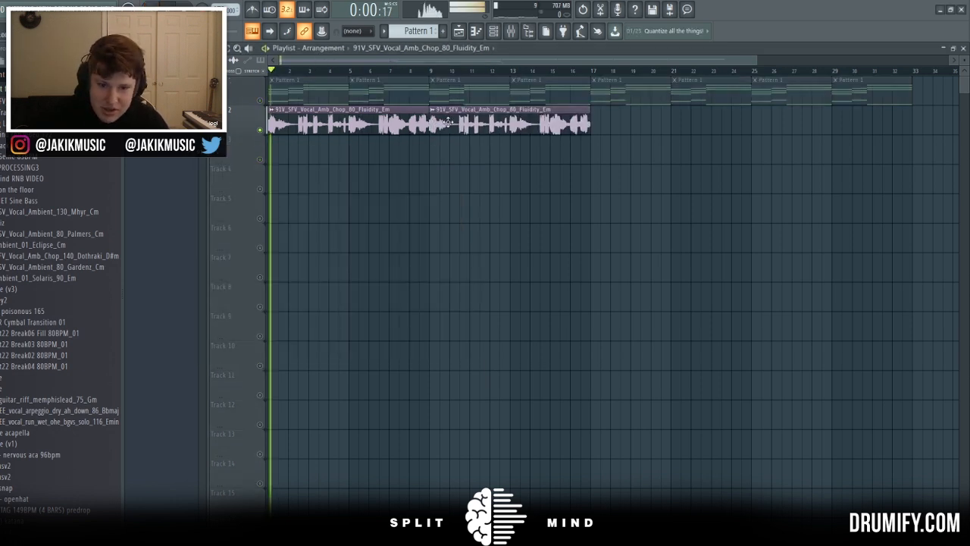
Step: Route the Fluidity vocal chop to mixer track 6 and load Little AlterBoy in its first slot
double_click(446, 122)
key(space)
click(510, 31)
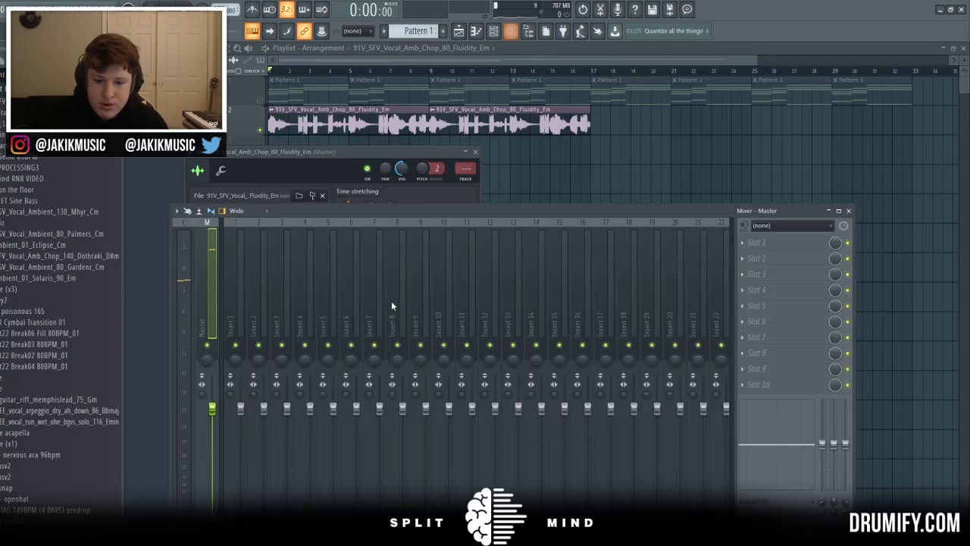
click(347, 308)
key(ctrl+l)
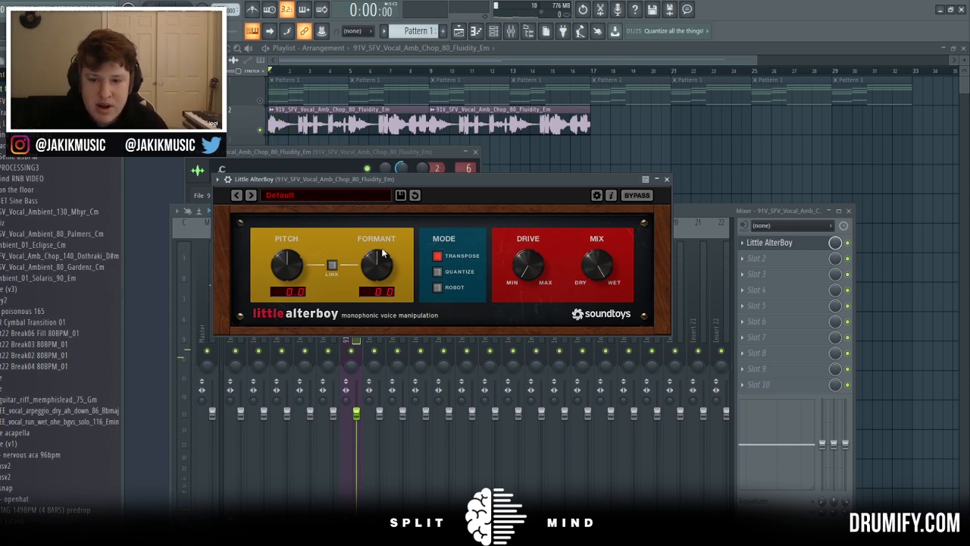
Step: Lower the Fluidity vocal sample's time-stretching pitch and set Little AlterBoy's Pitch to 12.0 while auditioning
double_click(334, 126)
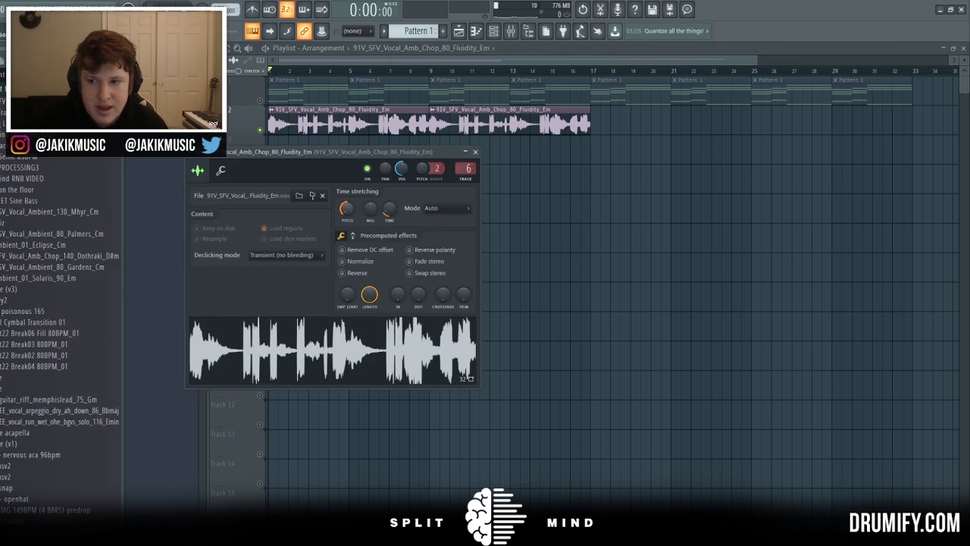
drag(352, 210, 352, 214)
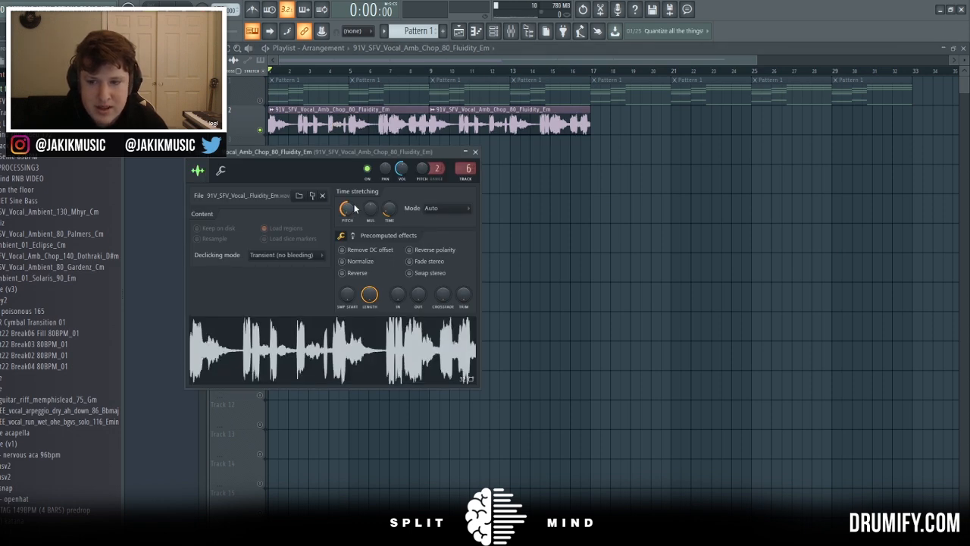
click(512, 32)
key(space)
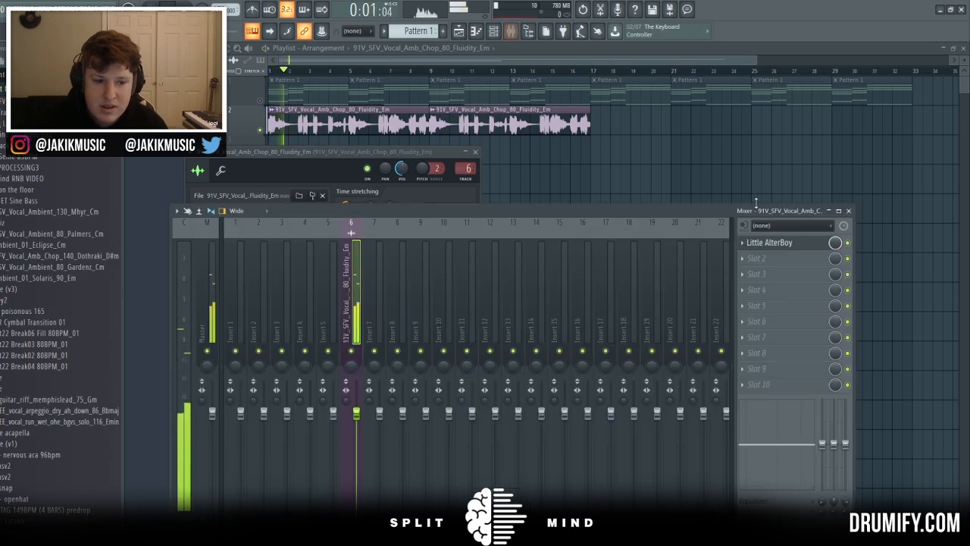
click(769, 243)
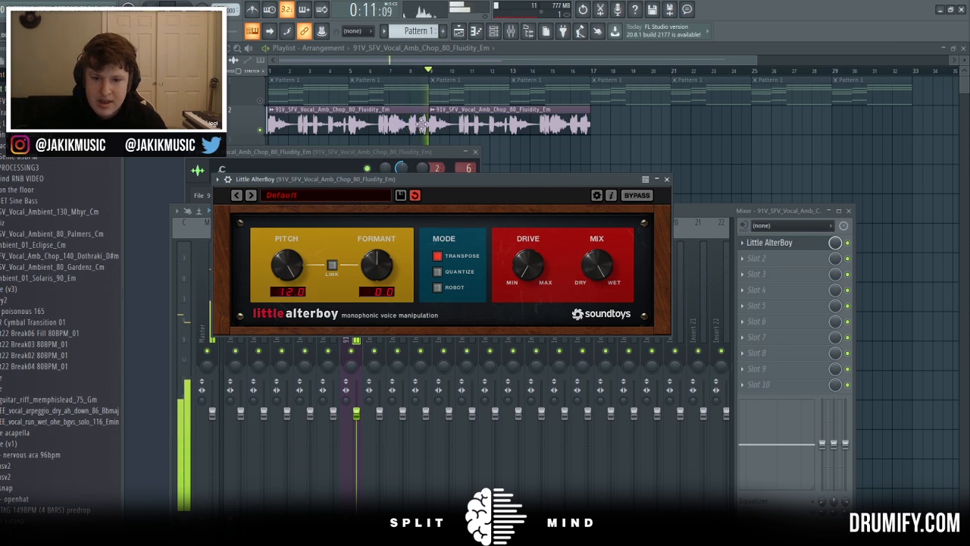
key(space)
Step: Add H-Reverb Stereo with a reduced mix in slot 2 and Fruity Parametric EQ 2 in slot 3 of the vocal's mixer track
click(742, 259)
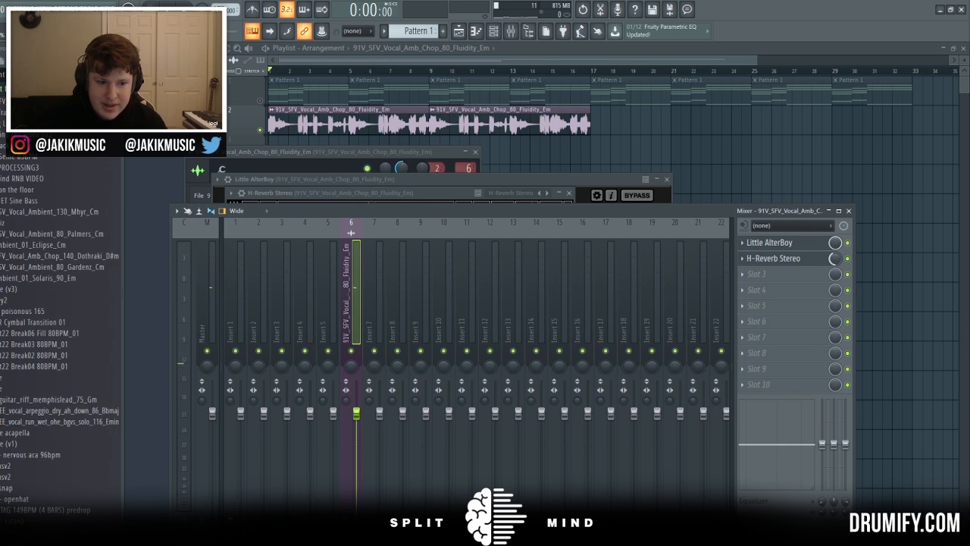
middle_click(319, 183)
middle_click(319, 183)
middle_click(319, 183)
middle_click(319, 183)
drag(318, 184, 242, 193)
mouse_move(179, 183)
mouse_down()
mouse_move(169, 165)
mouse_move(164, 180)
mouse_up()
key(space)
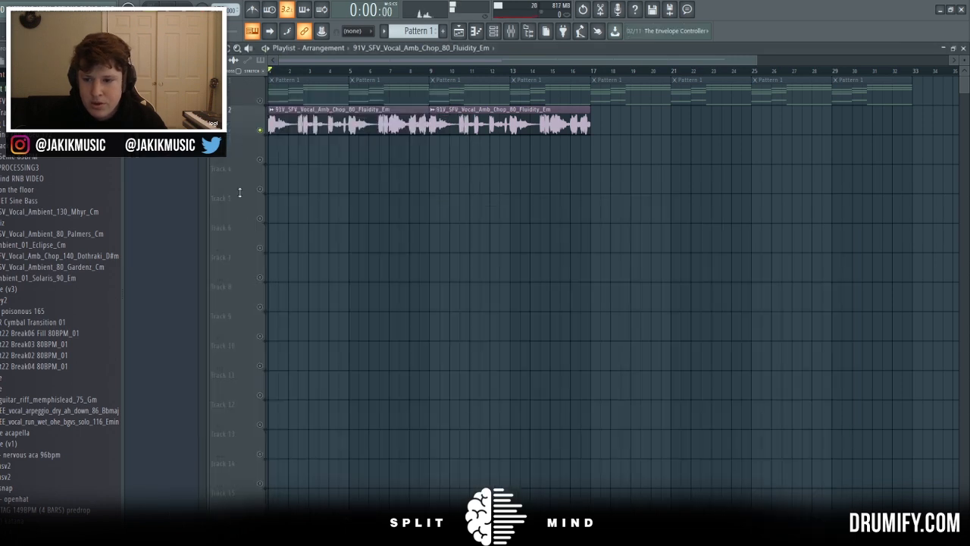
Step: Place the 91V_SFV_Vocal_Amb_Chop_140_Dothraki_D#m sample on track 3, stretch it to 8 bars and raise its pitch slightly
drag(111, 267, 227, 156)
double_click(362, 162)
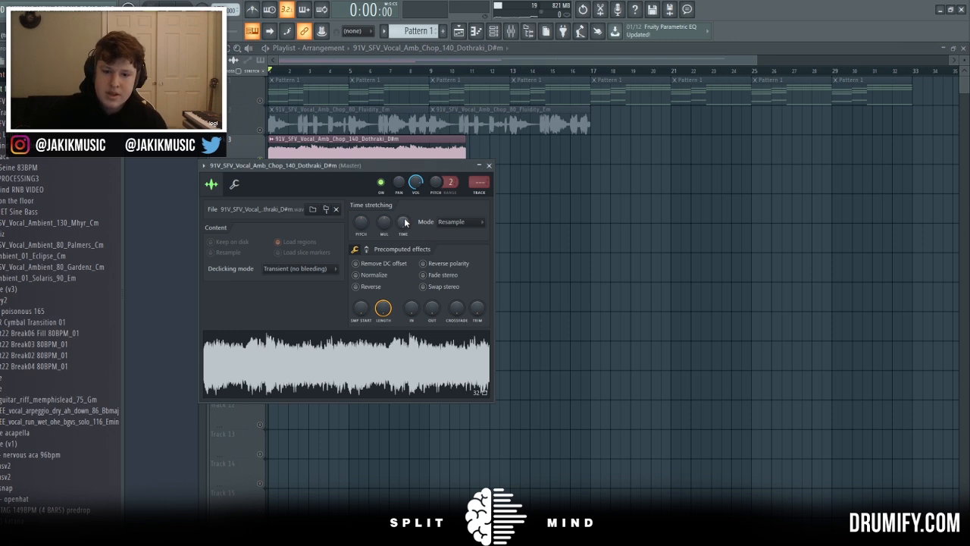
click(472, 381)
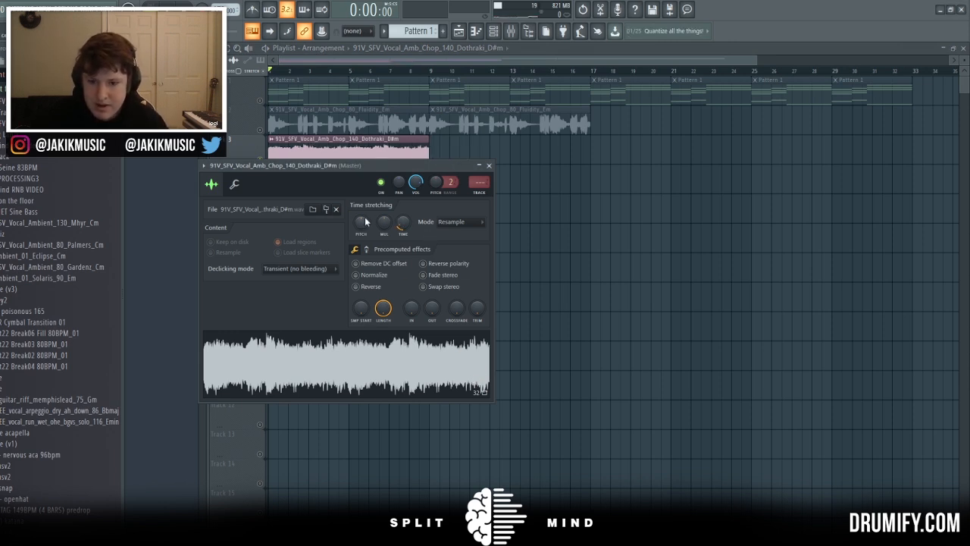
drag(362, 220, 362, 217)
key(Escape)
key(space)
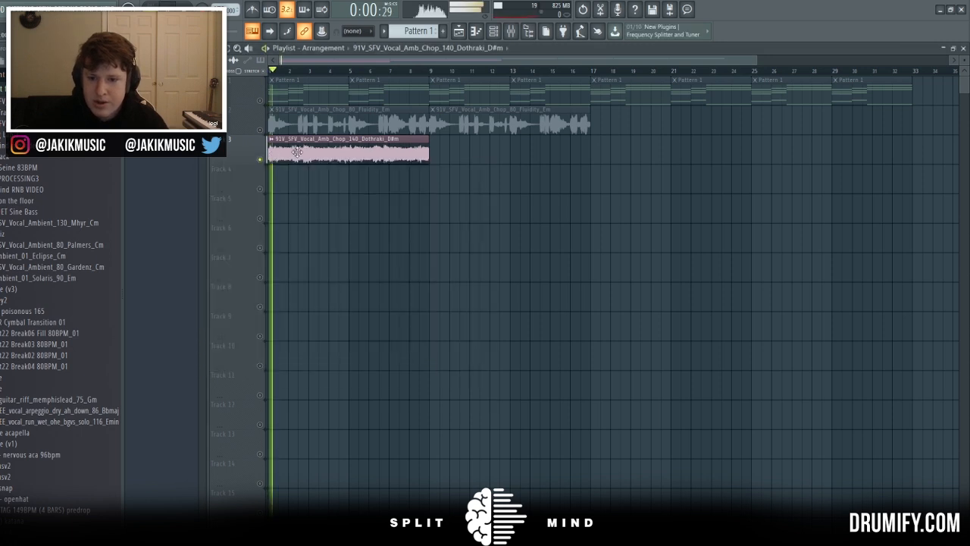
Step: Route the Dothraki vocal chop to mixer track 6 so it shares the first vocal's effects
double_click(297, 154)
key(space)
click(511, 30)
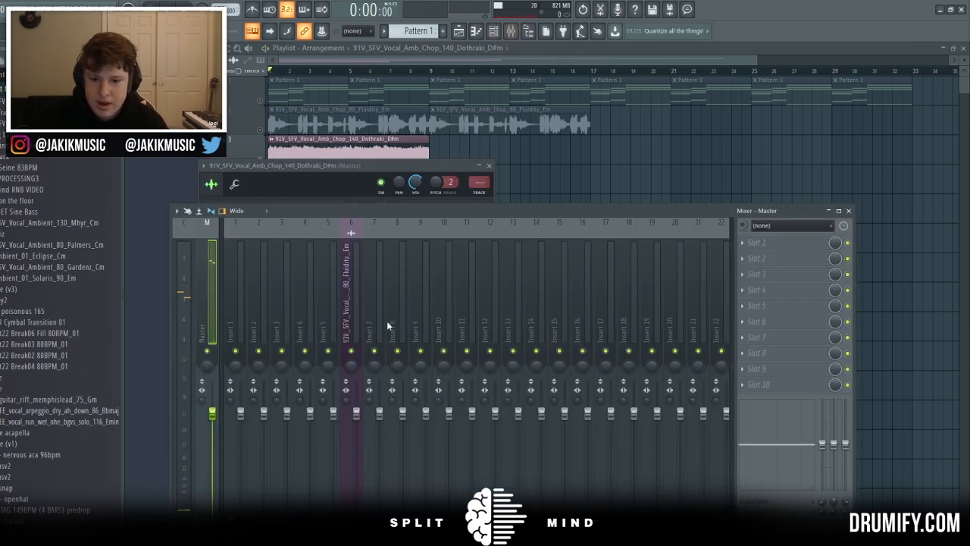
click(360, 324)
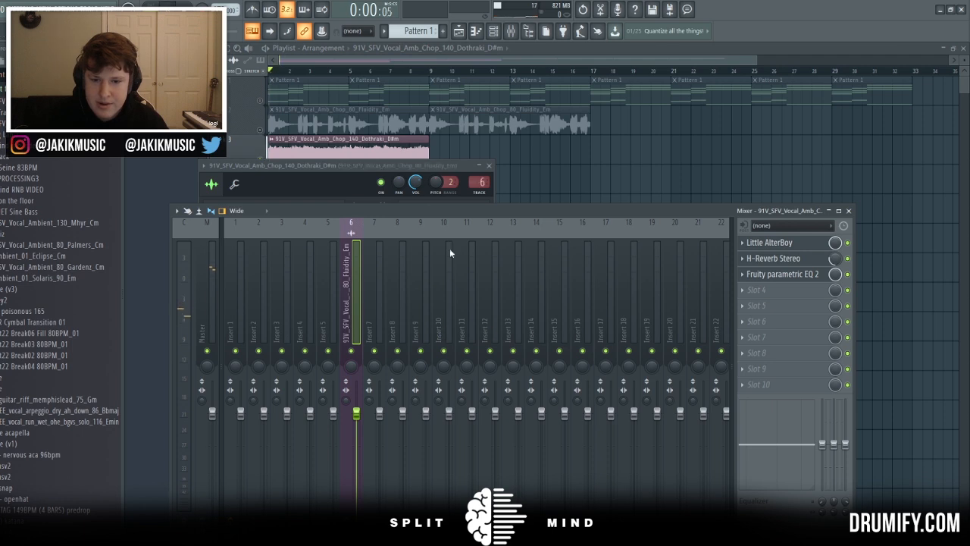
Step: Unmute track 2 and play both vocal chops together, closing the Dothraki sample's settings
double_click(334, 150)
key(space)
click(260, 131)
key(space)
double_click(328, 148)
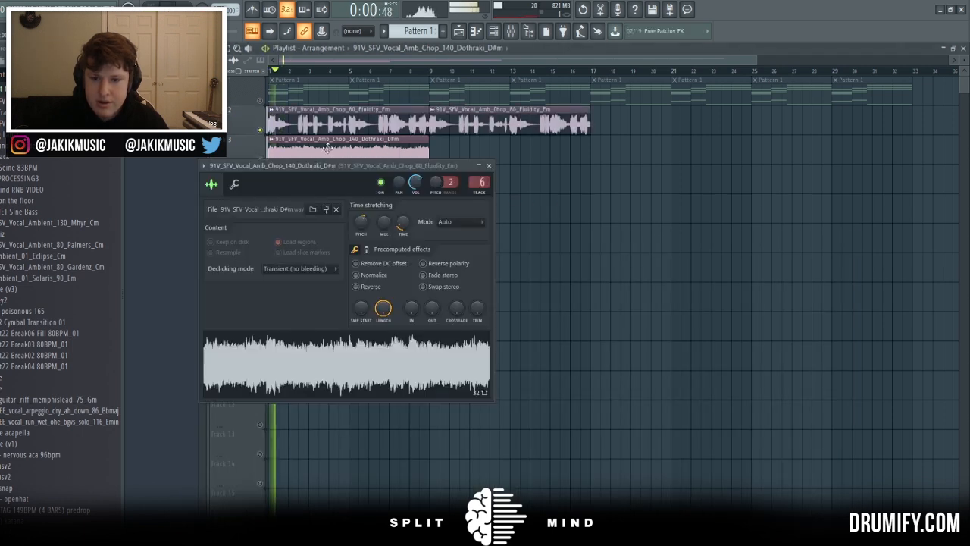
click(489, 165)
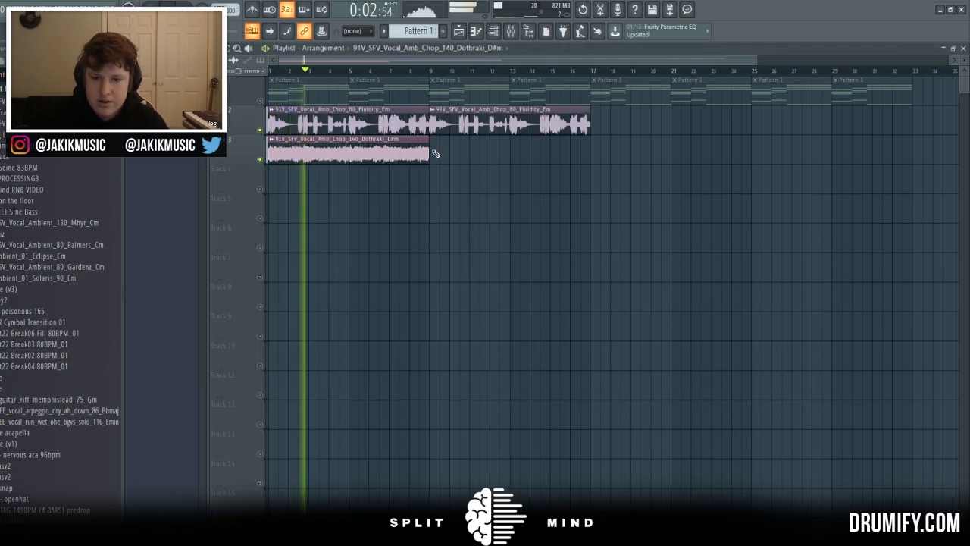
Step: Bring the chords on track 1 back in and lower mixer track 6 slightly while everything plays
click(511, 31)
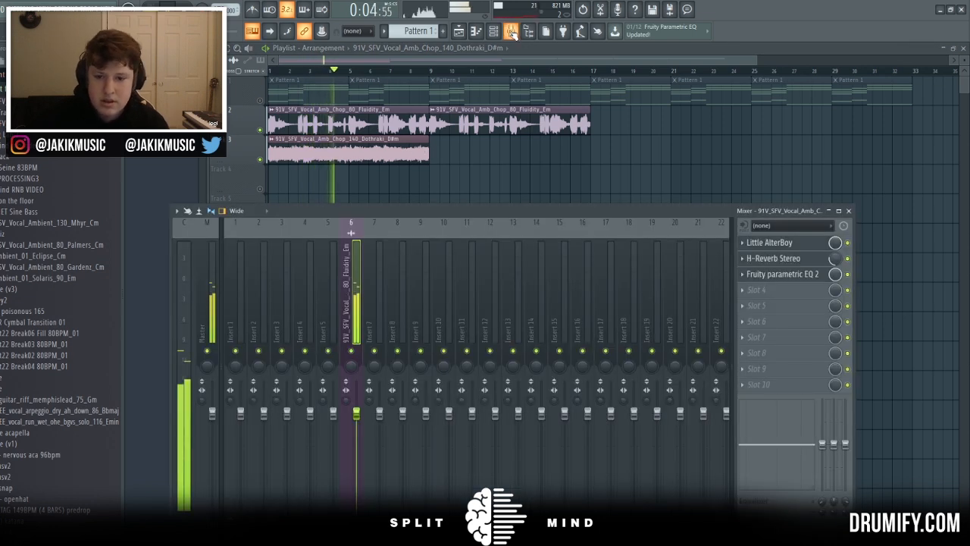
click(503, 61)
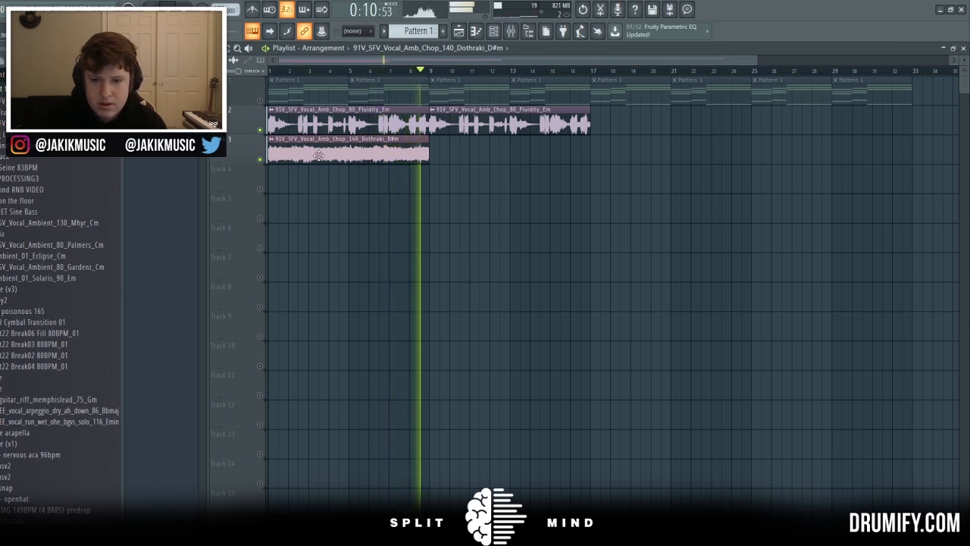
key(space)
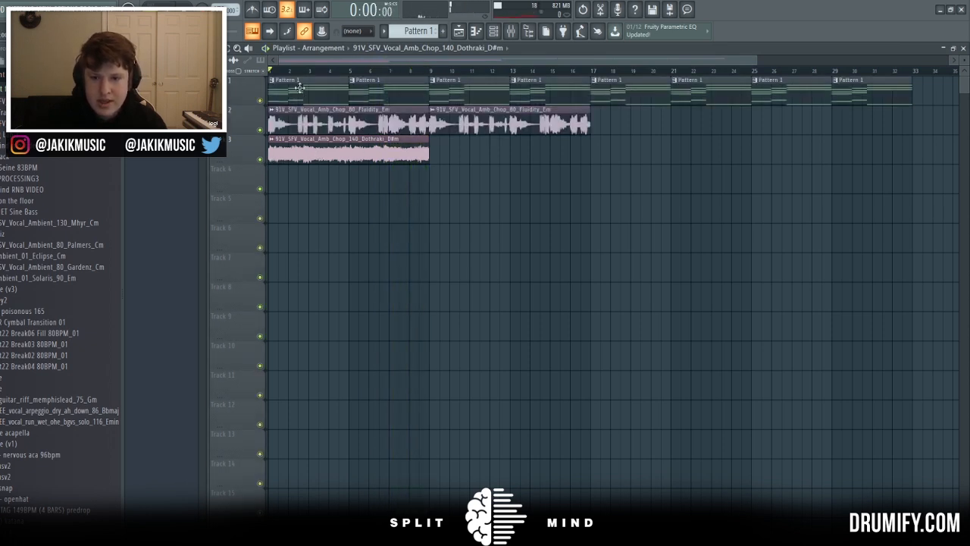
key(space)
click(511, 30)
drag(356, 415, 360, 422)
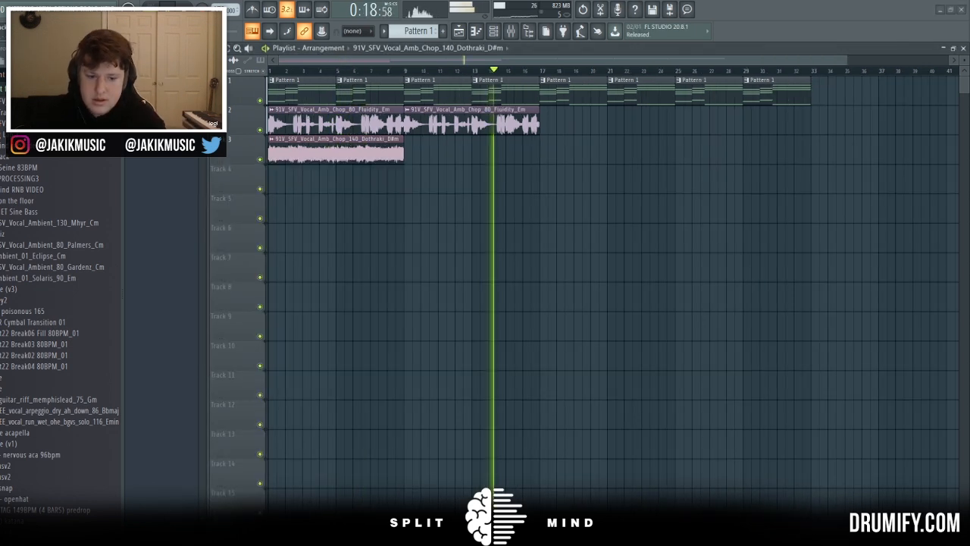
Step: Add a second Fruity Parametric EQ 2 in slot 4 of mixer track 6 and gently cut the vocal's low and mid bands
key(space)
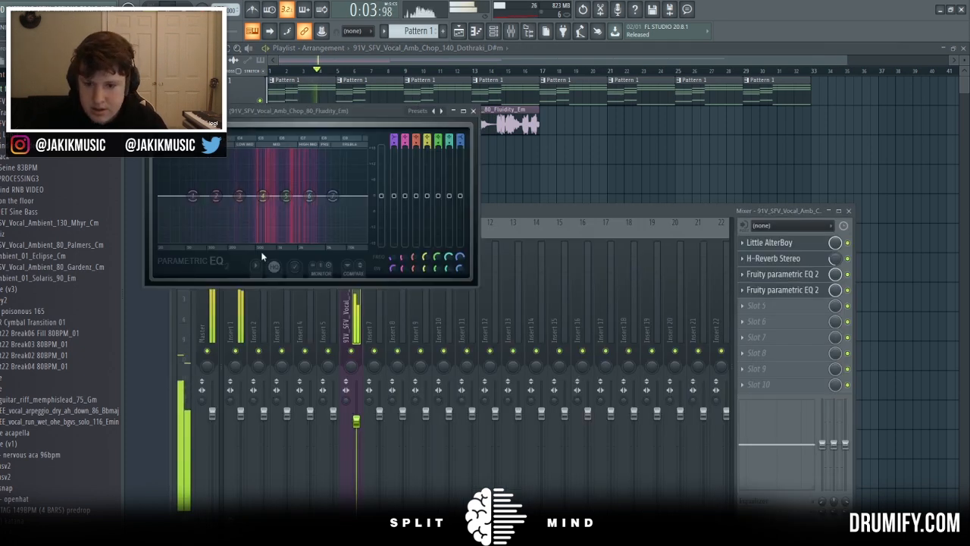
drag(262, 195, 238, 198)
drag(216, 196, 215, 201)
drag(286, 196, 286, 200)
click(408, 61)
key(space)
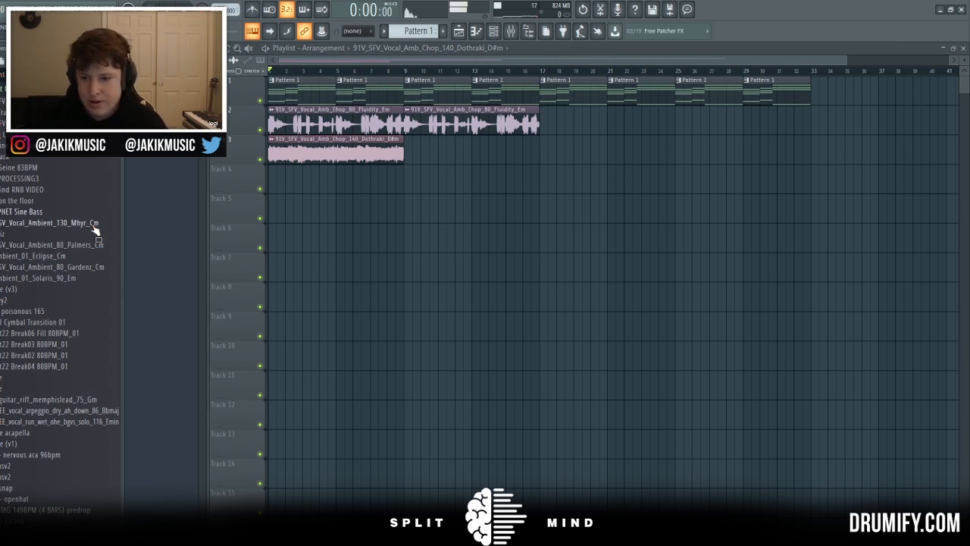
Step: Place the 91V_TSV_Vocal_Ambient_130_Mhyr_Cm sample at the start of track 4 and play it soloed
drag(94, 229, 303, 168)
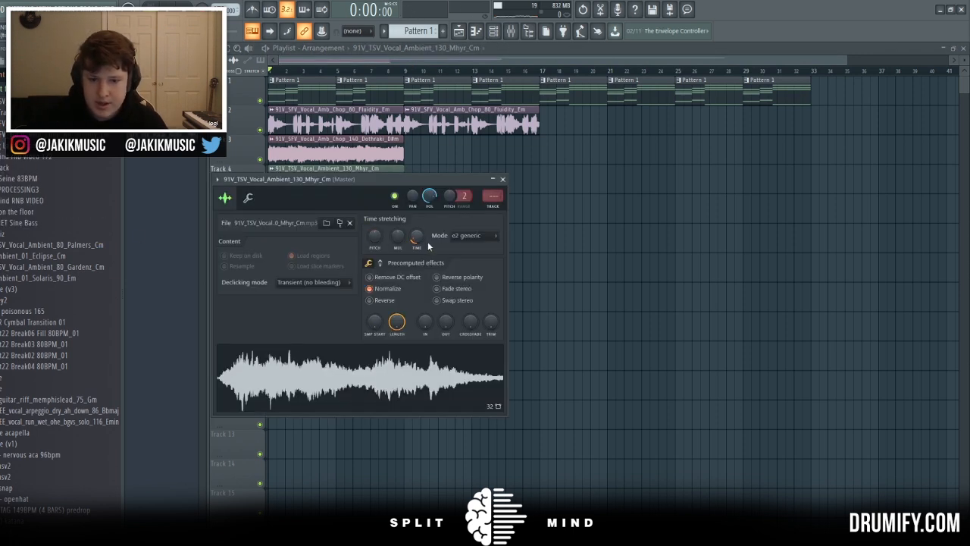
click(243, 126)
right_click(260, 189)
key(space)
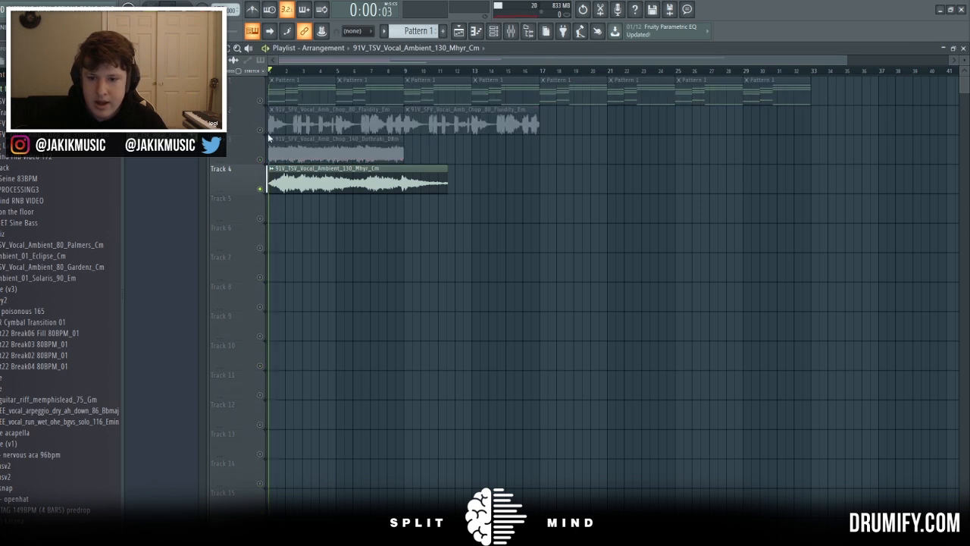
Step: Stretch the Mhyr vocal to 8 bars, adjust its pitch and repeat the clip up to bar 25
click(323, 169)
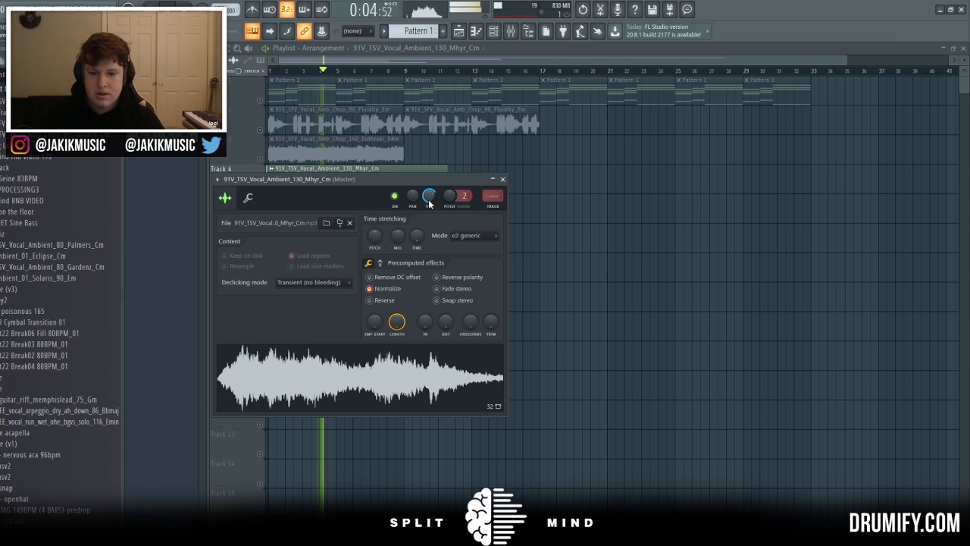
key(space)
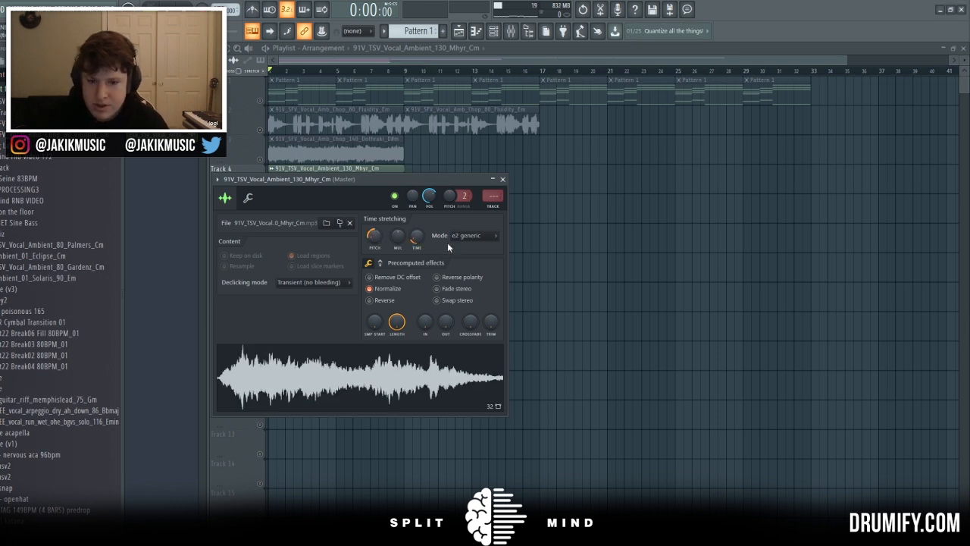
click(348, 171)
Step: Route the Mhyr vocal to mixer track 11 and add Fruity Parametric EQ 2 there, gently cutting its low mids and highs
key(space)
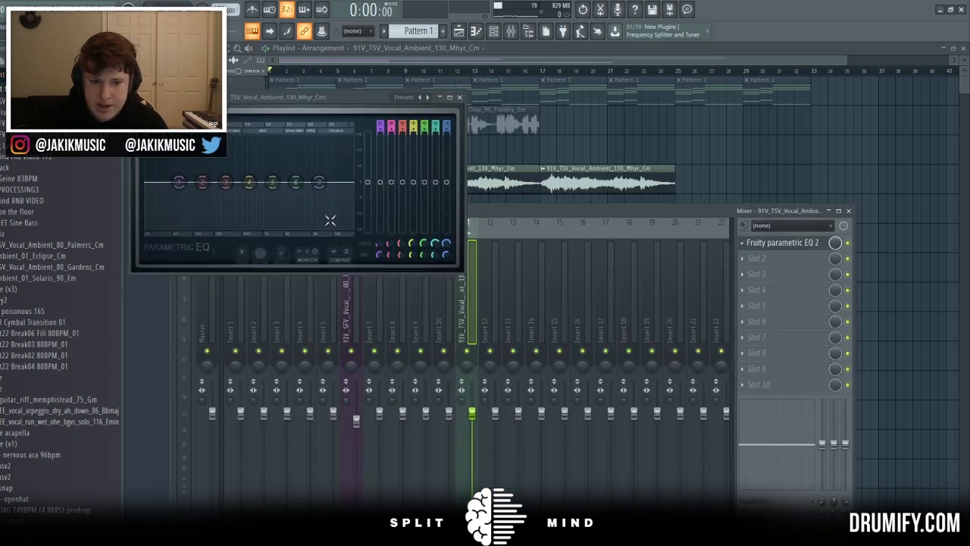
key(space)
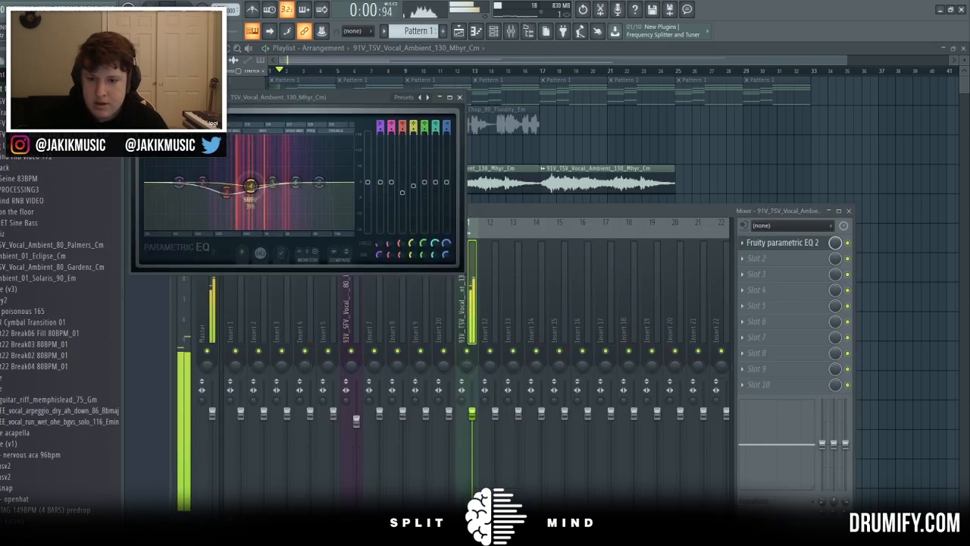
drag(252, 191, 253, 195)
drag(319, 182, 311, 205)
drag(227, 192, 232, 187)
drag(252, 194, 259, 182)
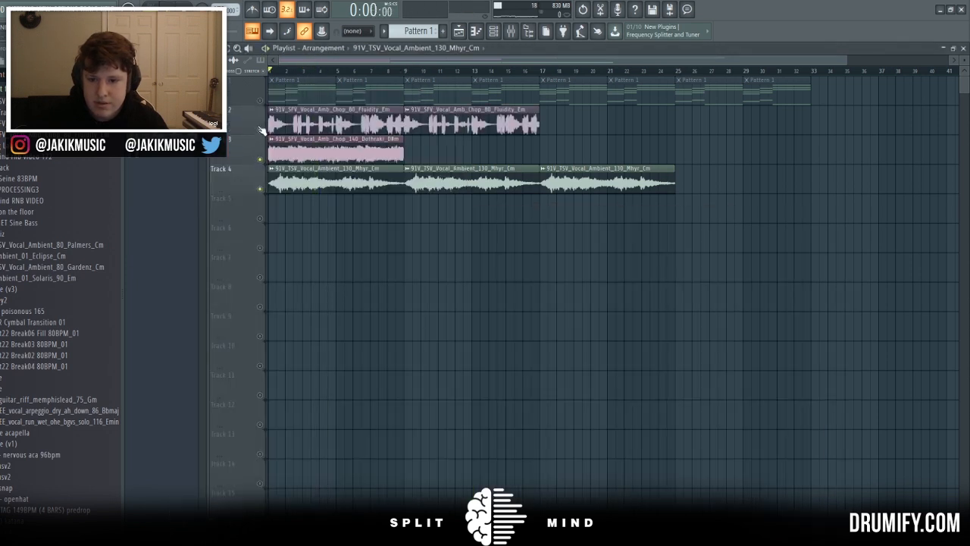
Step: Play the Mhyr vocal with the chops on tracks 2 and 3 and lower its volume in the sample settings
key(space)
double_click(325, 185)
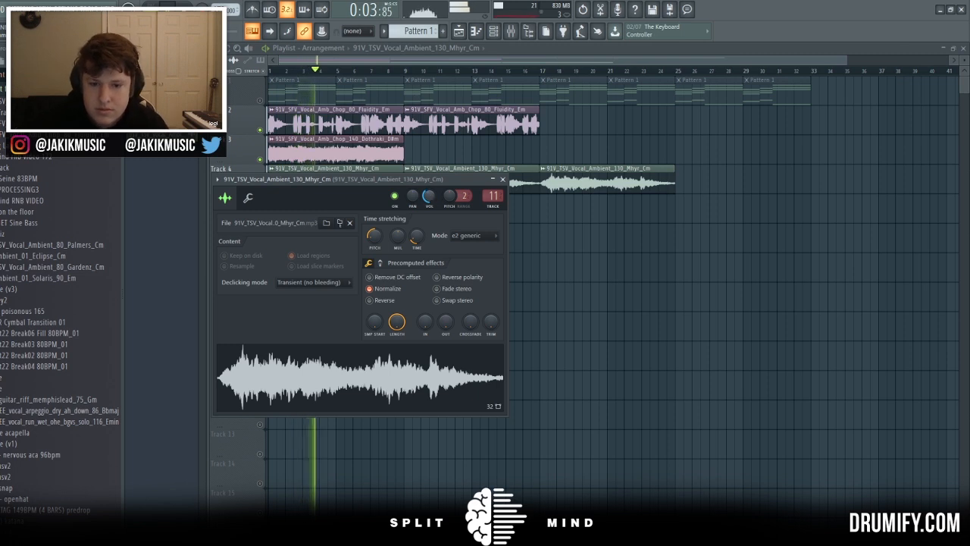
click(502, 180)
key(space)
Step: Turn all playlist tracks on and balance the mix during playback, lowering mixer track 11 slightly and raising Insert 1
right_click(260, 189)
right_click(260, 189)
key(space)
click(510, 36)
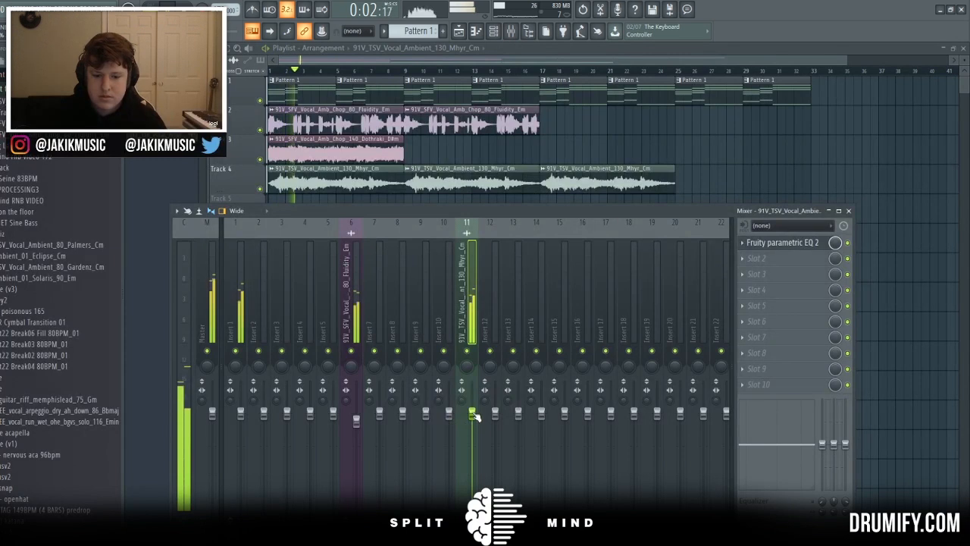
click(241, 413)
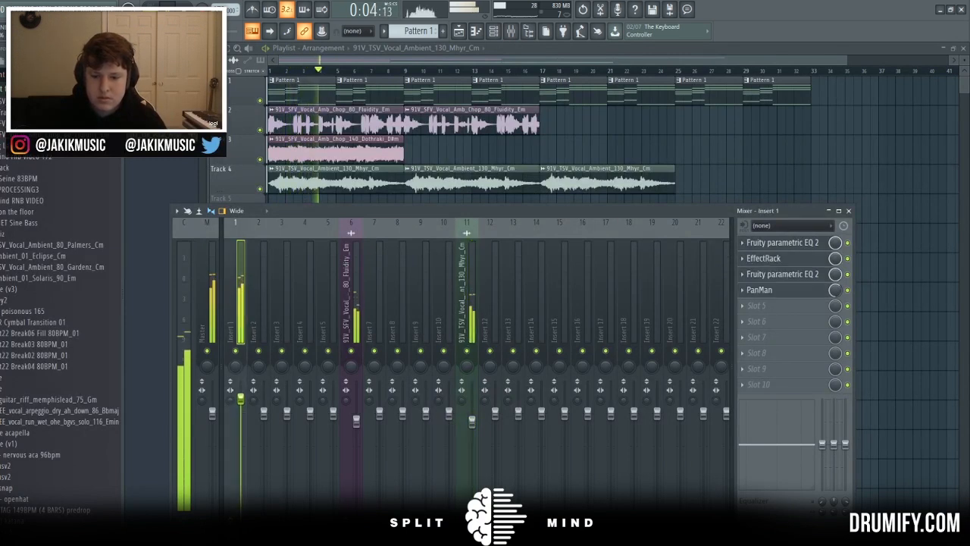
click(352, 419)
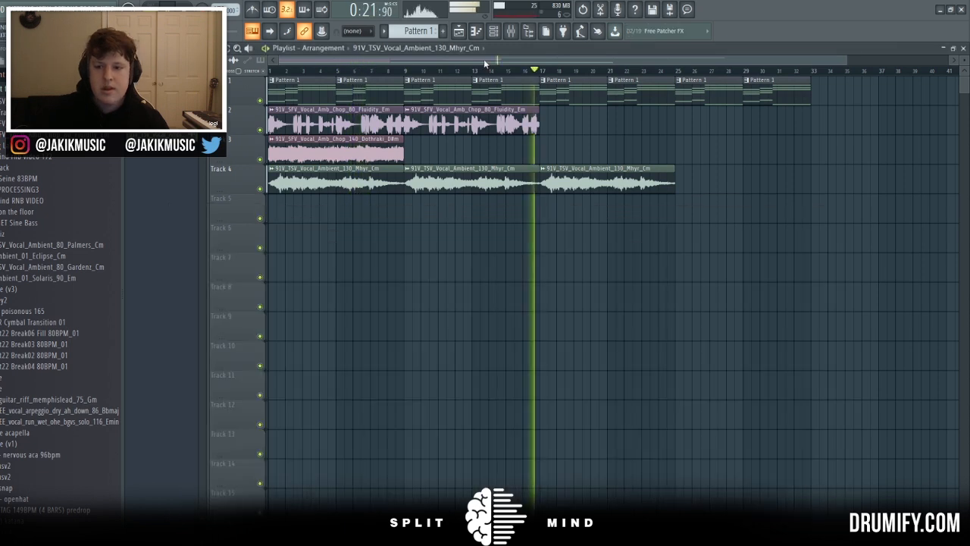
key(space)
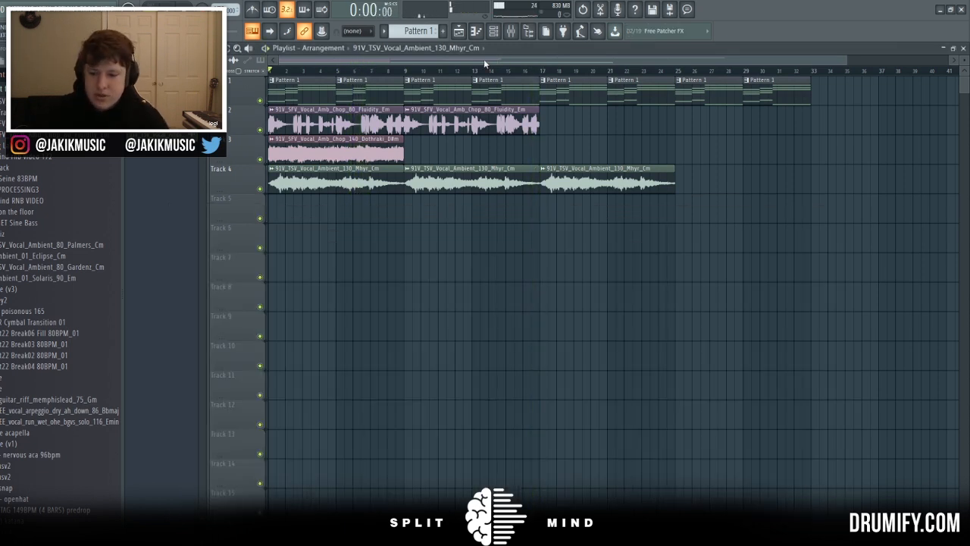
Step: Solo track 1 to listen to the chords alone, and turn all the tracks on again
ctrl+click(260, 101)
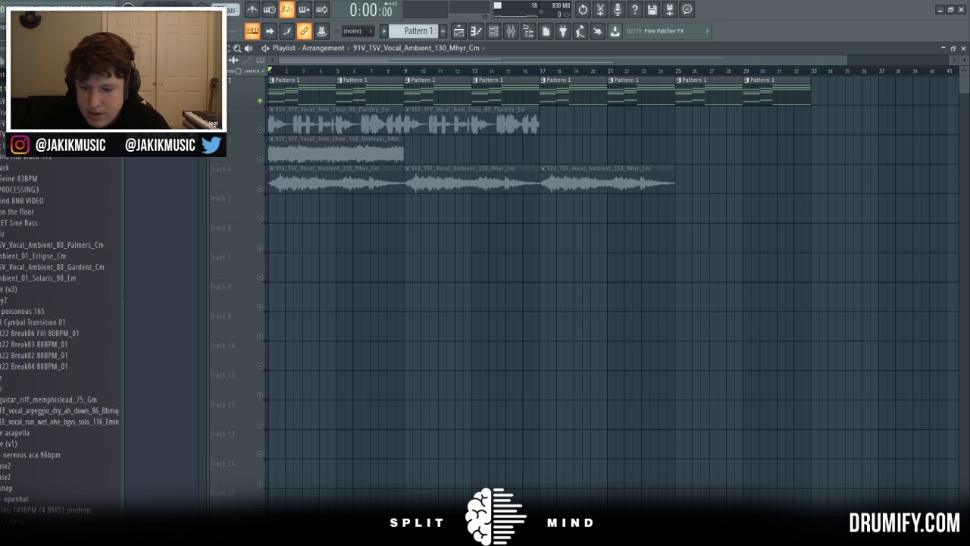
key(space)
click(342, 70)
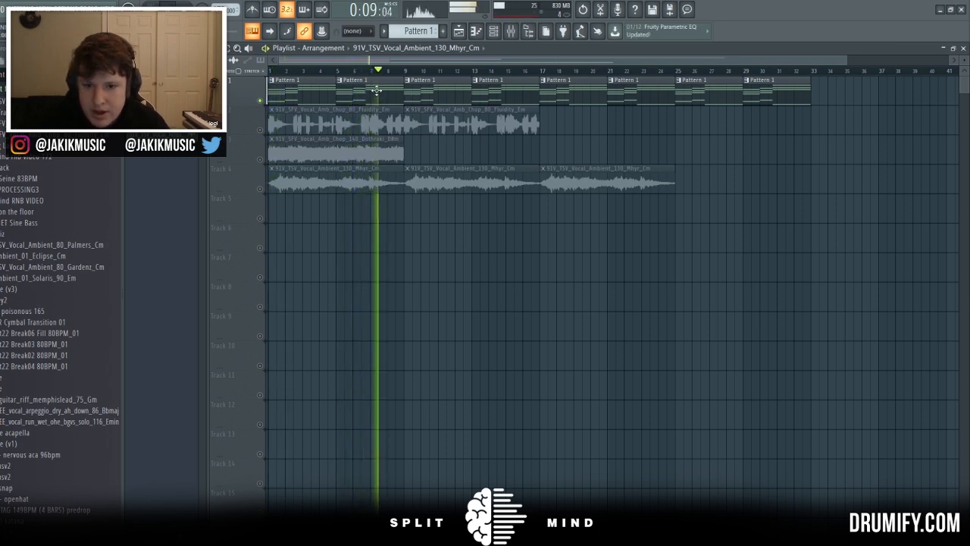
key(space)
right_click(260, 101)
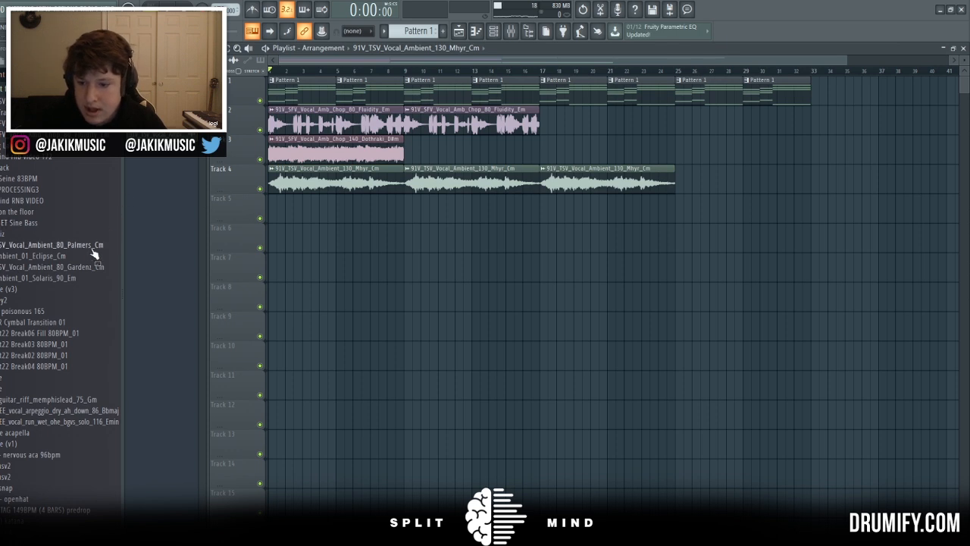
Step: Place the TW_Ambient_01_Eclipse_Cm sample at the start of track 5 and play it soloed
drag(89, 261, 267, 216)
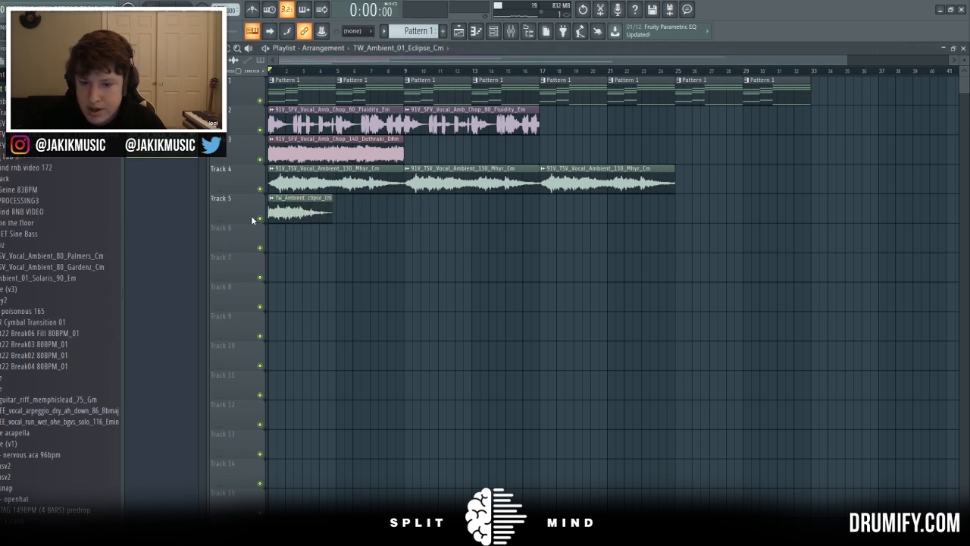
right_click(260, 218)
key(space)
Step: Repeat the Eclipse clip every four bars on track 5, with the last copy starting at bar 29
click(340, 212)
click(415, 212)
click(478, 212)
click(543, 212)
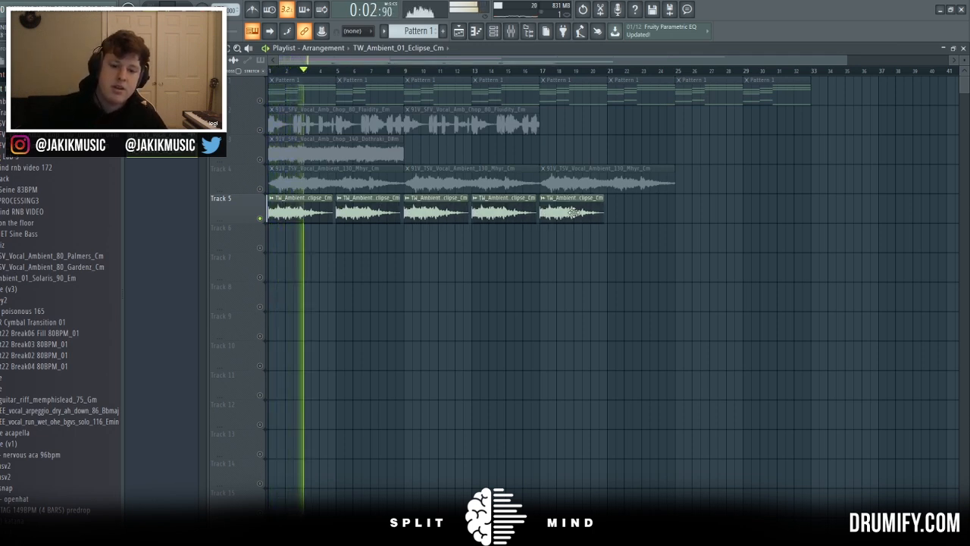
click(610, 213)
click(677, 212)
click(745, 212)
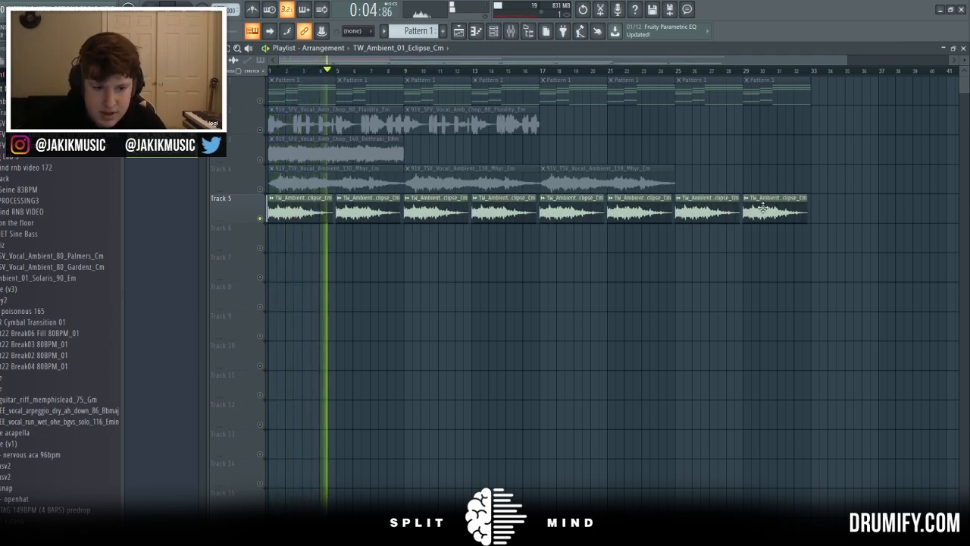
key(space)
Step: Raise the Eclipse sample's pitch in Auto stretching mode and lower its volume while playing it with the chords
click(551, 197)
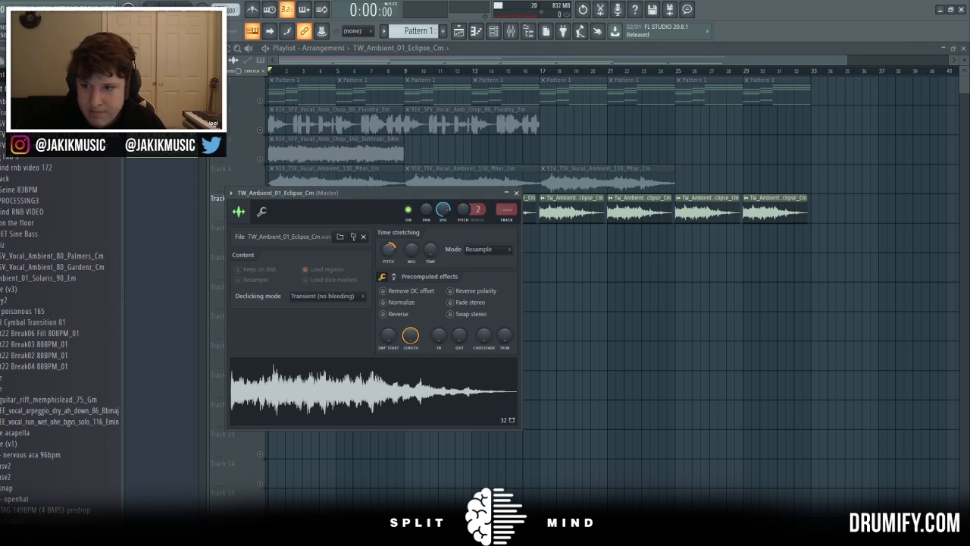
key(space)
key(space)
click(260, 100)
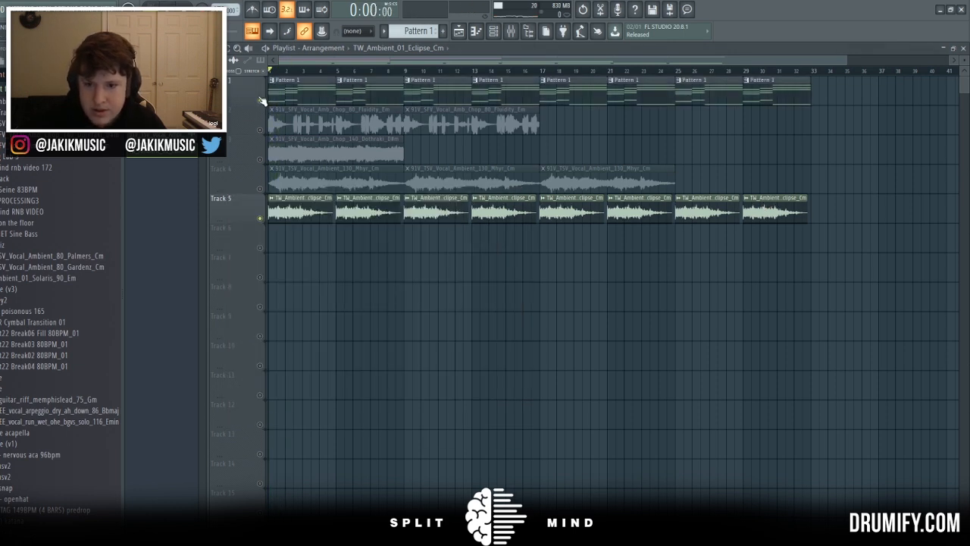
click(302, 203)
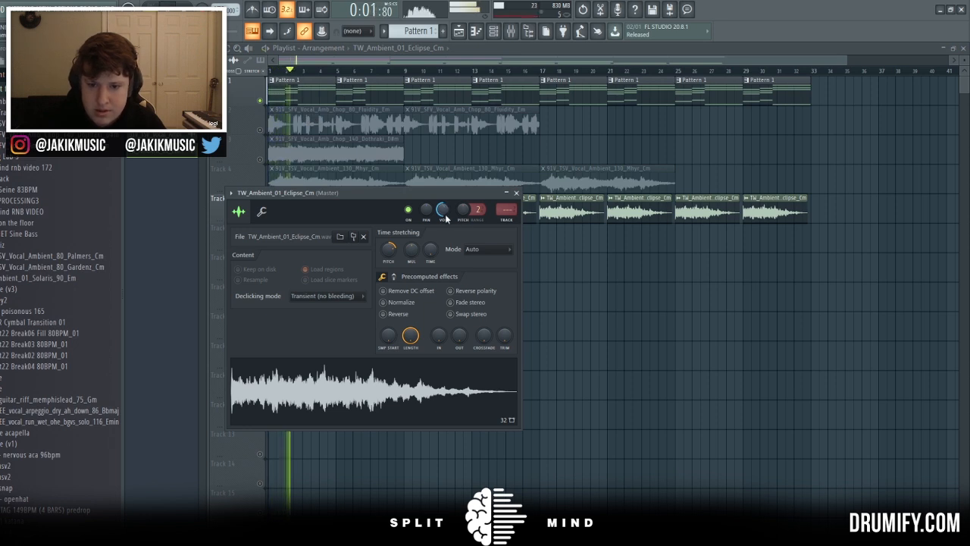
click(522, 222)
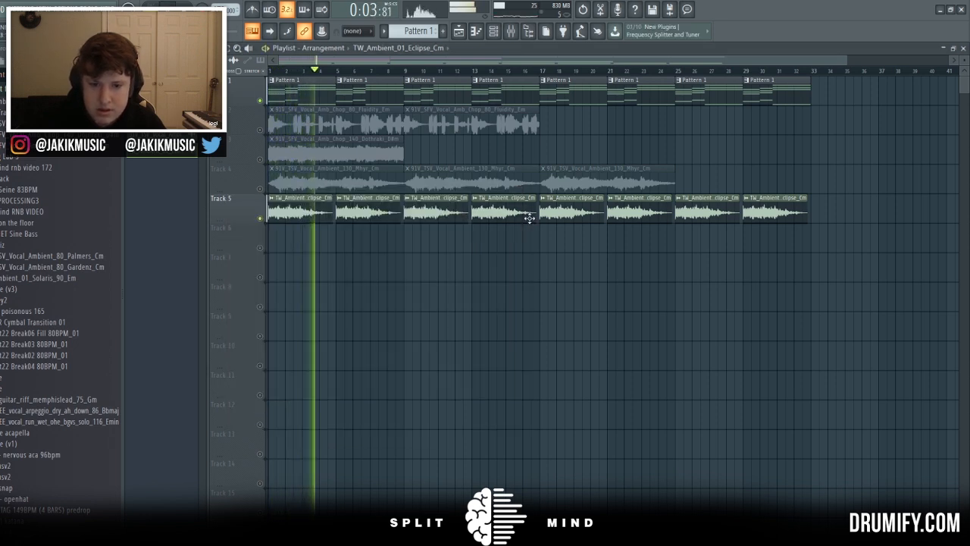
drag(847, 59, 670, 99)
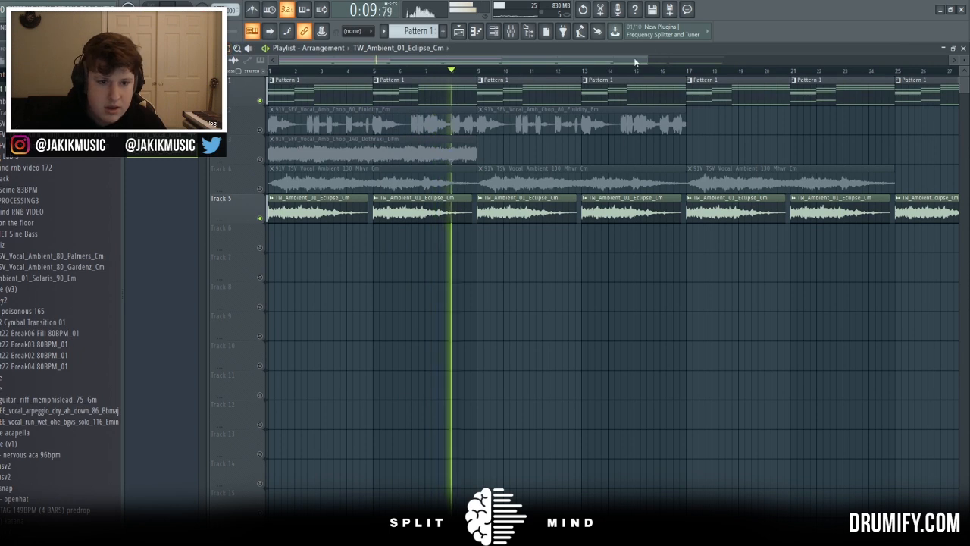
key(space)
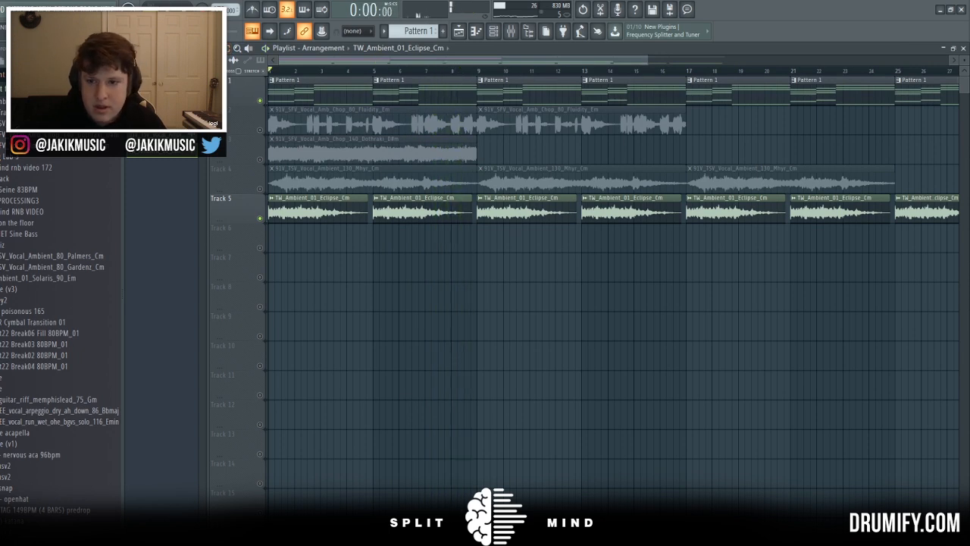
Step: Turn all tracks on, fine-tune the Eclipse sample's volume and play the full arrangement
right_click(265, 219)
right_click(265, 218)
double_click(311, 209)
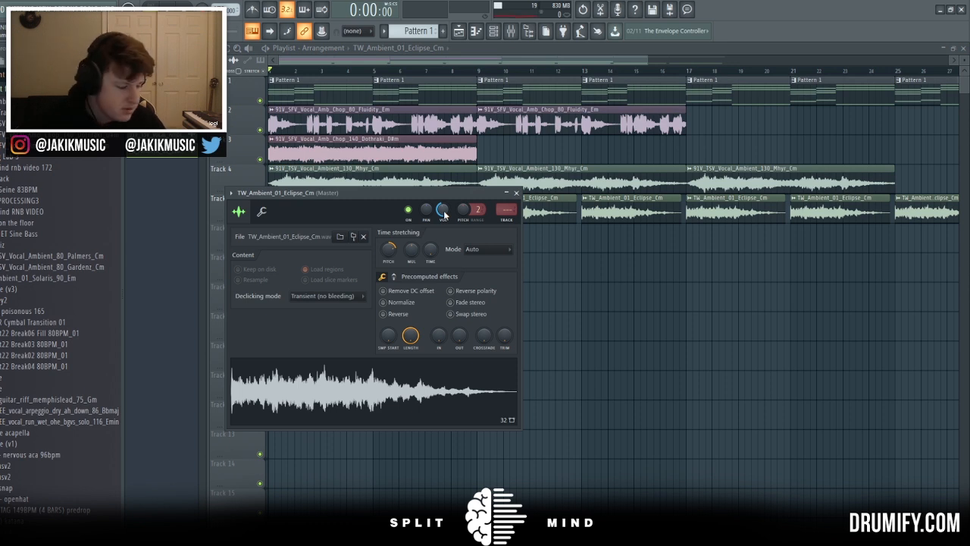
key(space)
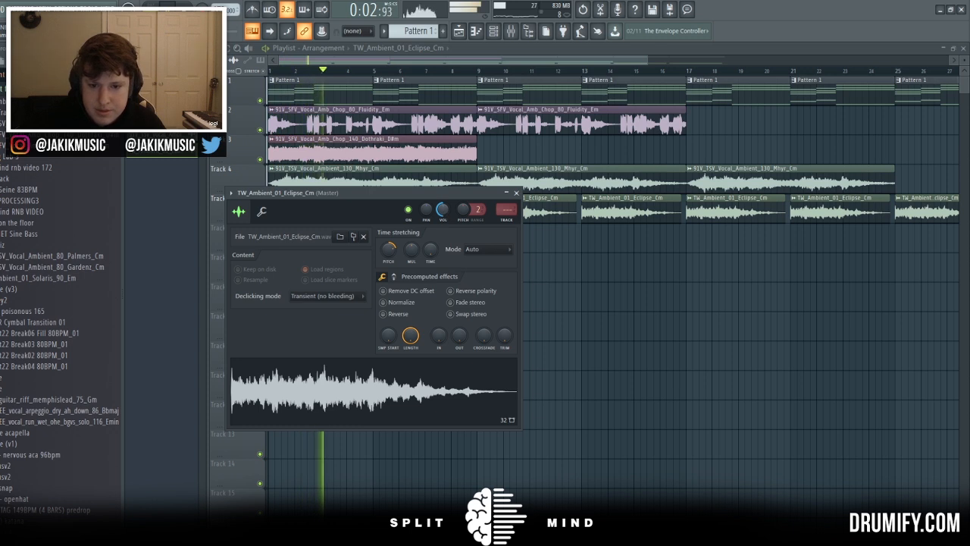
drag(642, 58, 773, 76)
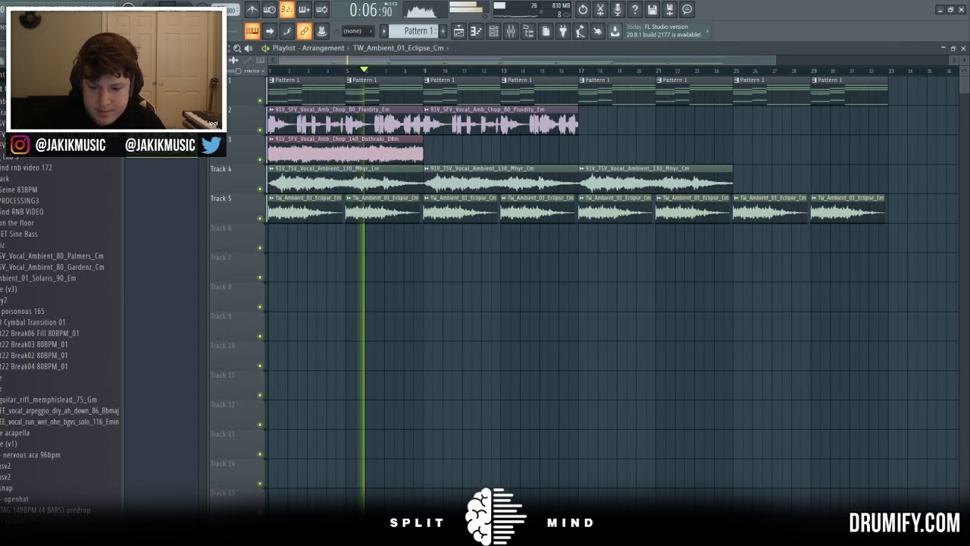
key(space)
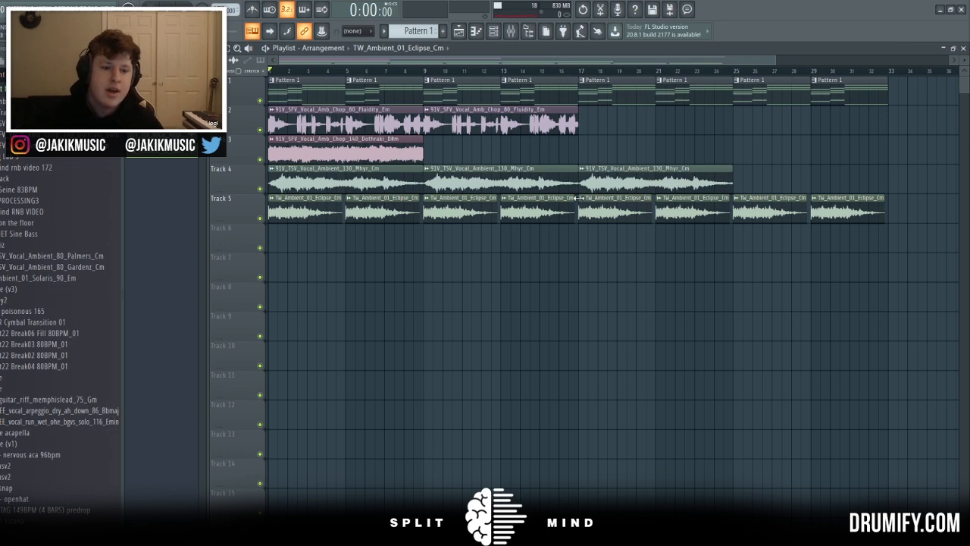
drag(776, 60, 947, 63)
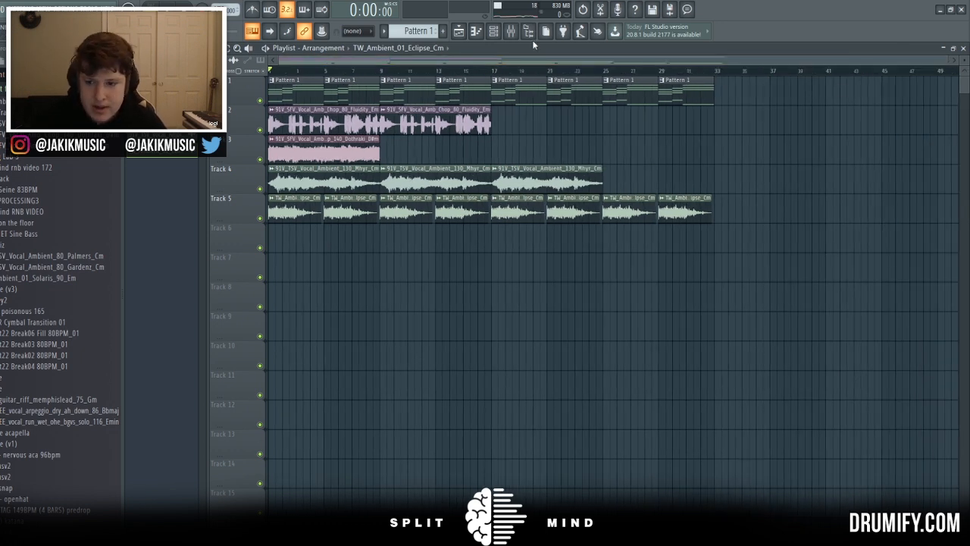
Step: Write a PROPHET Sine Bass line in Pattern 2 with A#5 over bar 1, C6 from bar 2 and a long F5 ending at bar 5
click(493, 32)
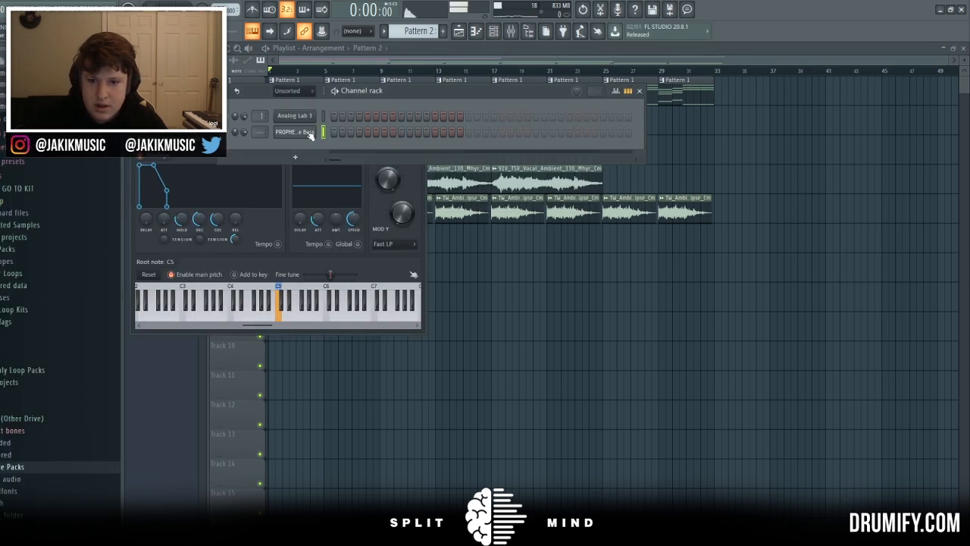
key(F7)
drag(204, 181, 166, 181)
drag(518, 180, 282, 180)
right_click(271, 182)
scroll(271, 184, up, 3)
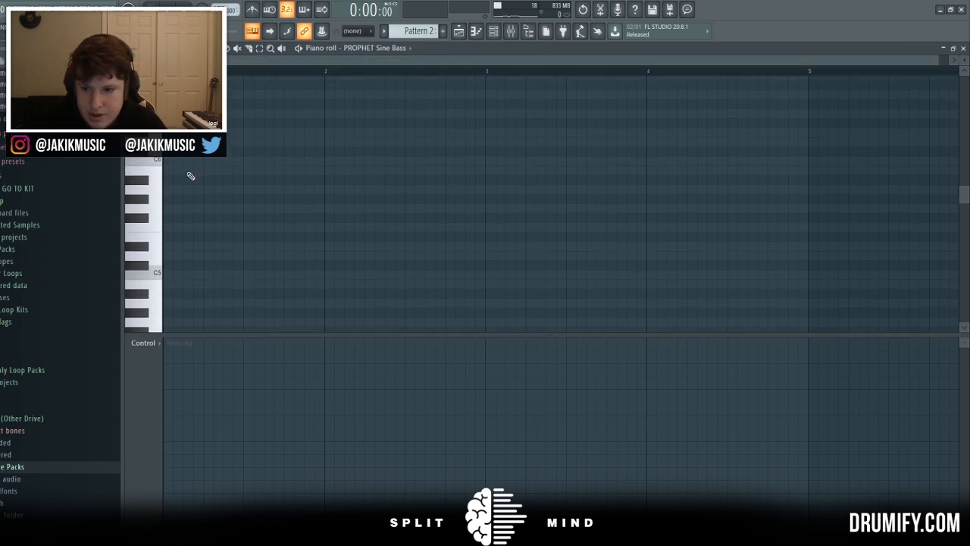
click(188, 179)
click(332, 161)
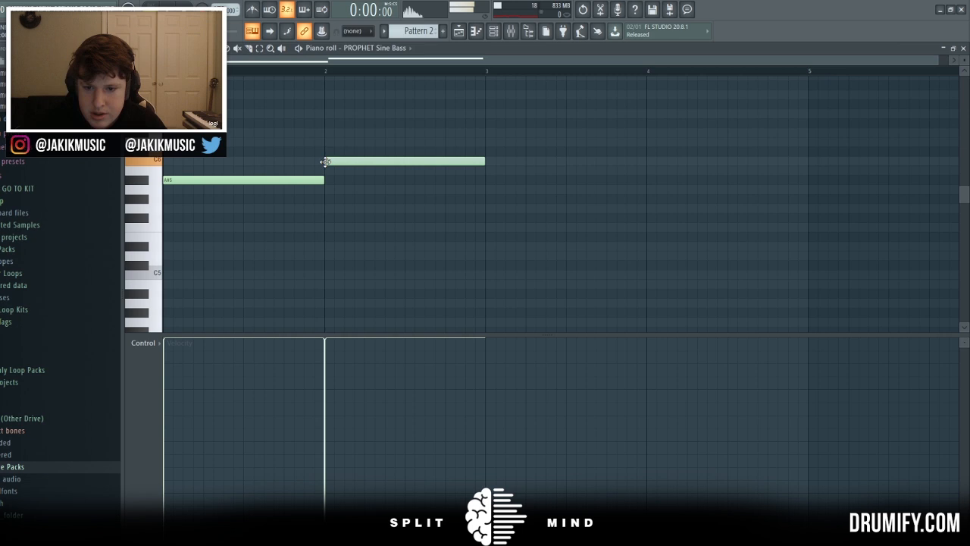
drag(445, 246, 444, 227)
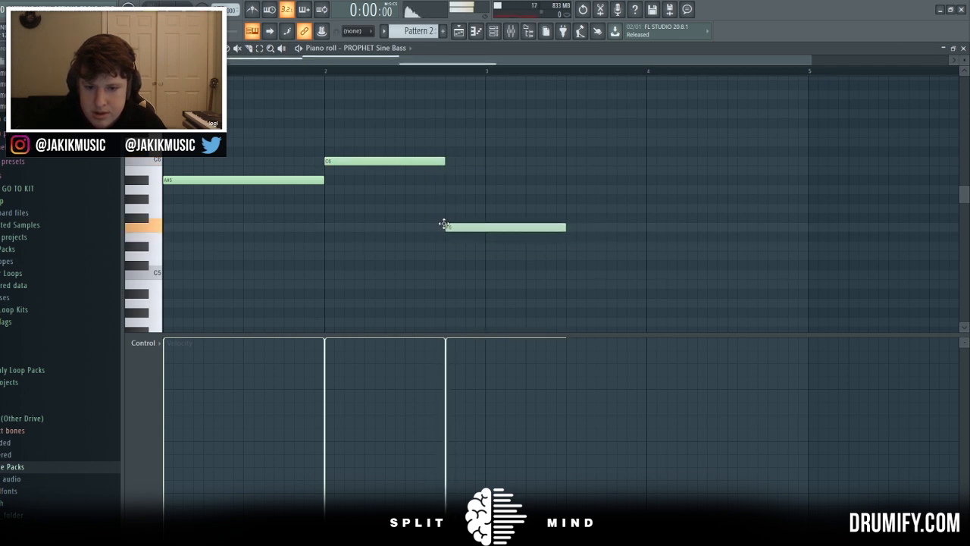
drag(574, 228, 775, 227)
key(space)
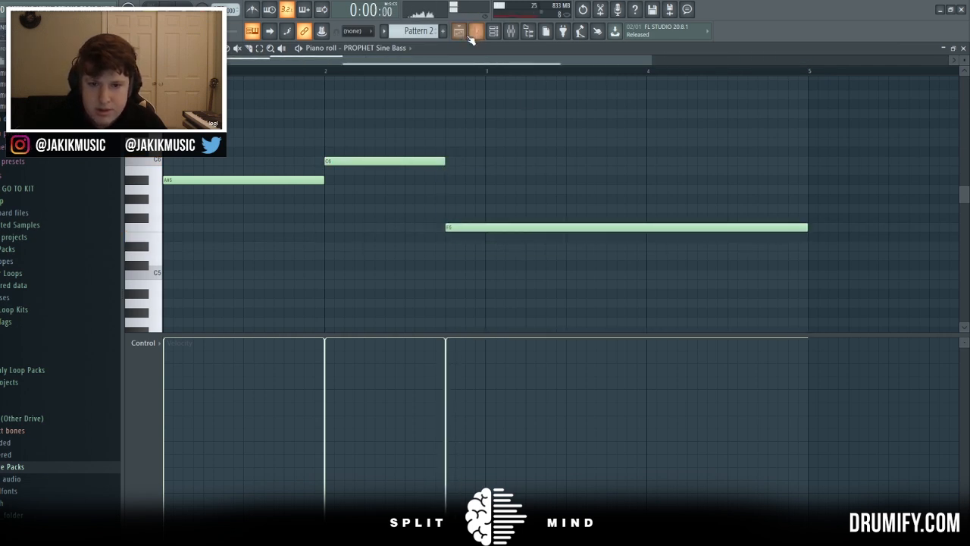
Step: Place Pattern 2 at the start of track 6 and repeat it every four bars, with the last copy starting at bar 29
click(460, 32)
click(283, 227)
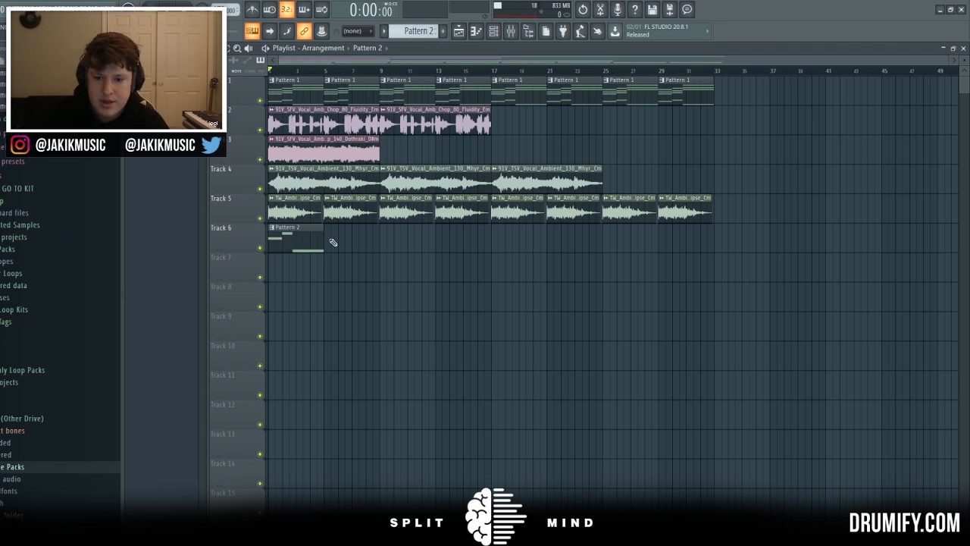
key(space)
click(333, 241)
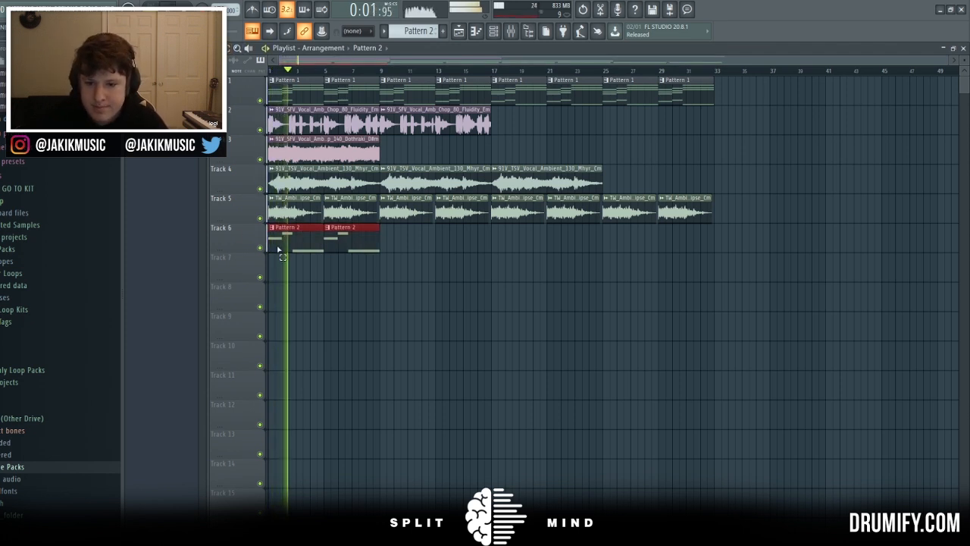
key(ctrl+b)
key(ctrl+b)
key(ctrl+b)
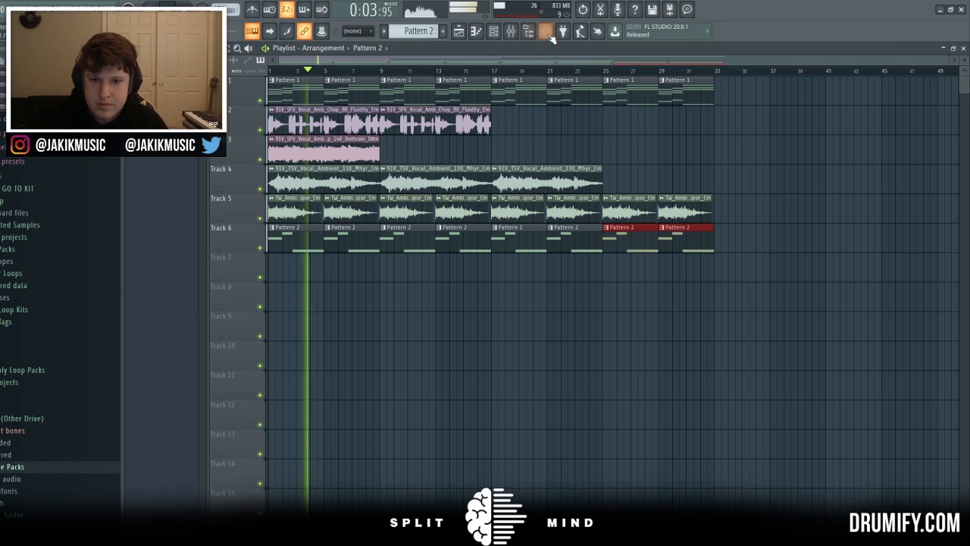
Step: Lower the mixer level of the Fluidity vocal chop on insert 6 slightly during playback
click(513, 32)
drag(356, 408, 356, 414)
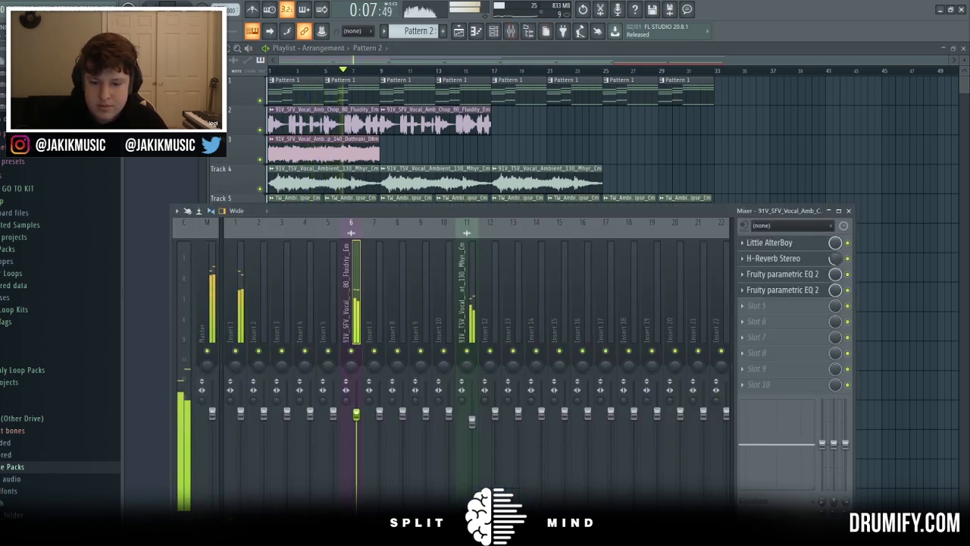
Step: Extend the chords on track 1 and the bass on track 6 with two more pattern copies each, up to bar 41
click(555, 85)
click(714, 92)
drag(782, 107, 766, 72)
click(705, 238)
click(719, 242)
click(774, 242)
key(space)
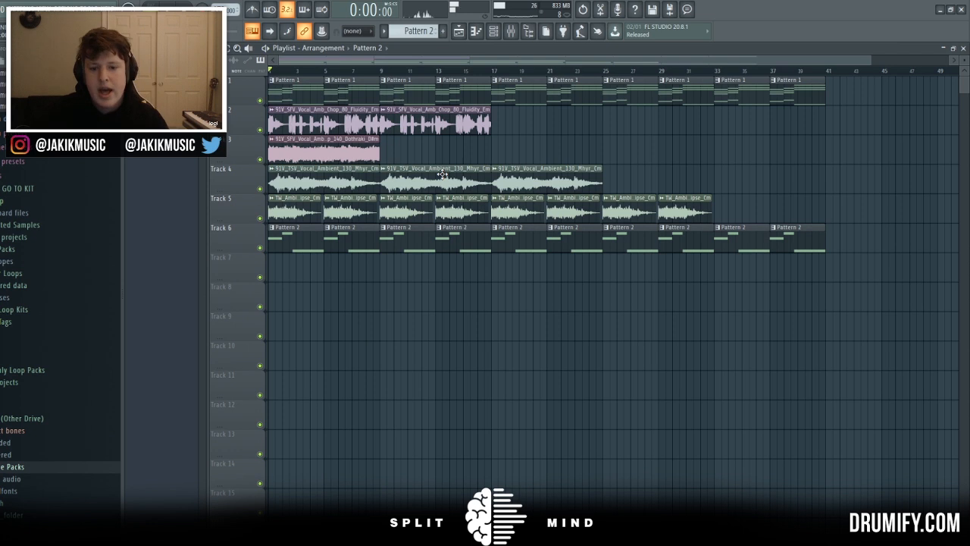
Step: Play the full arrangement from the start, and audition the Eclipse clips on track 5 soloed
drag(353, 72, 291, 73)
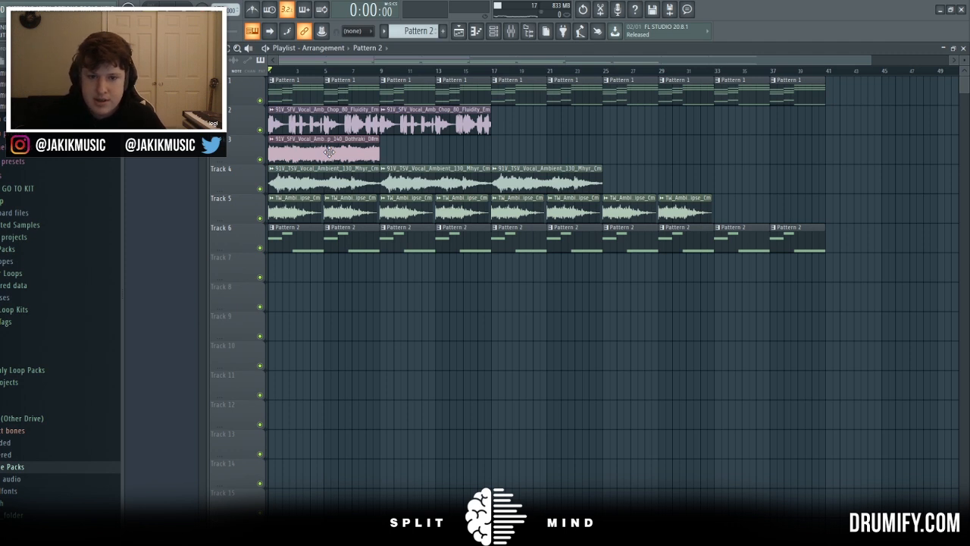
key(space)
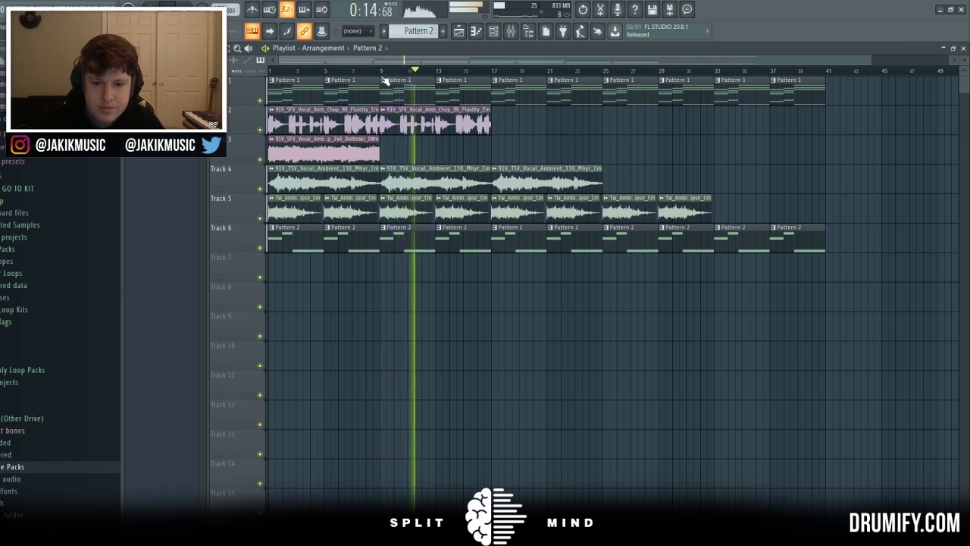
key(space)
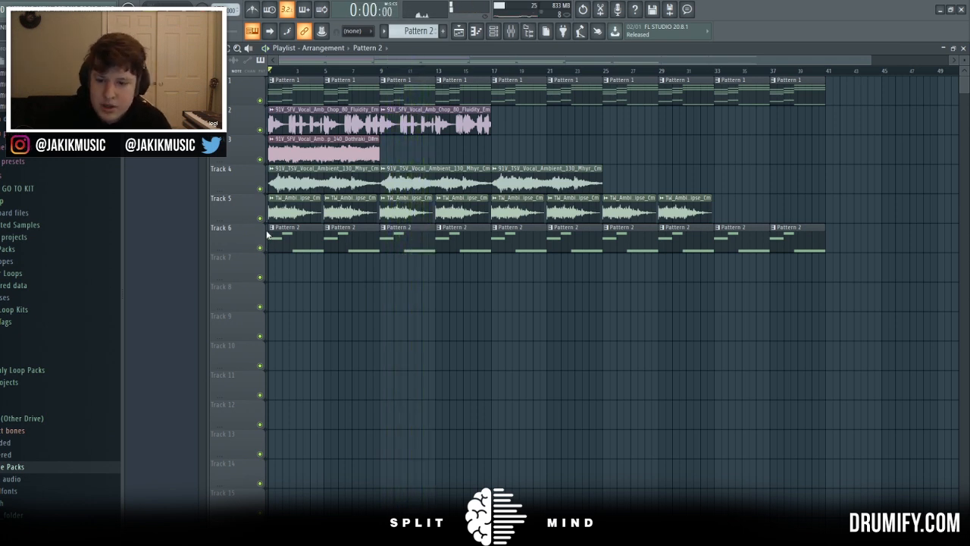
ctrl+click(261, 217)
key(space)
key(space)
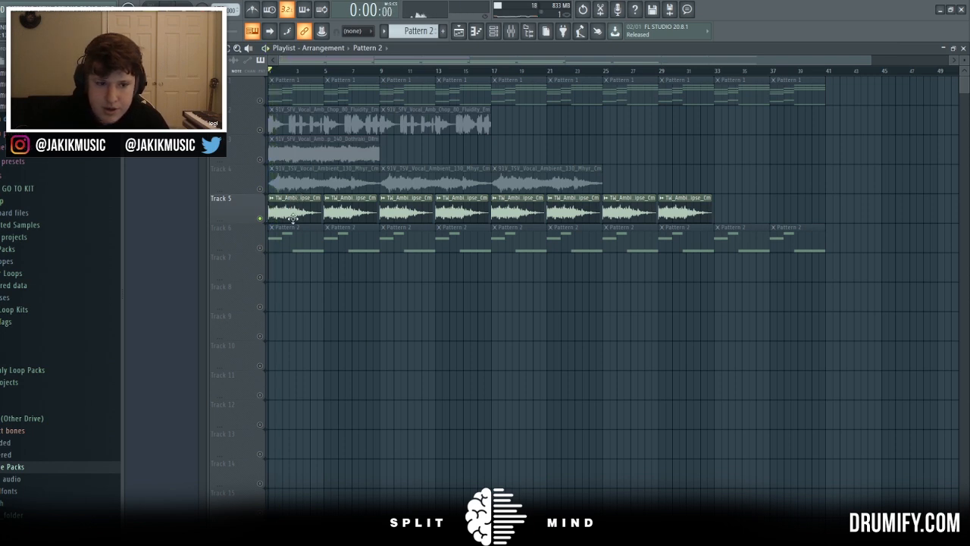
ctrl+click(260, 248)
ctrl+click(260, 248)
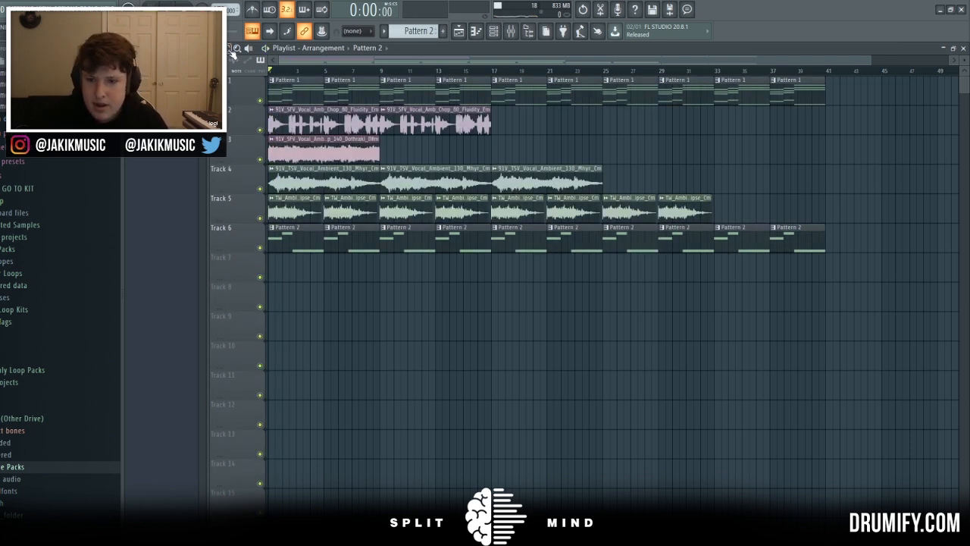
Step: Duplicate the whole arrangement from bar 41, leaving Pattern 2 out of the copy, and play the new section
key(ctrl+a)
key(ctrl+b)
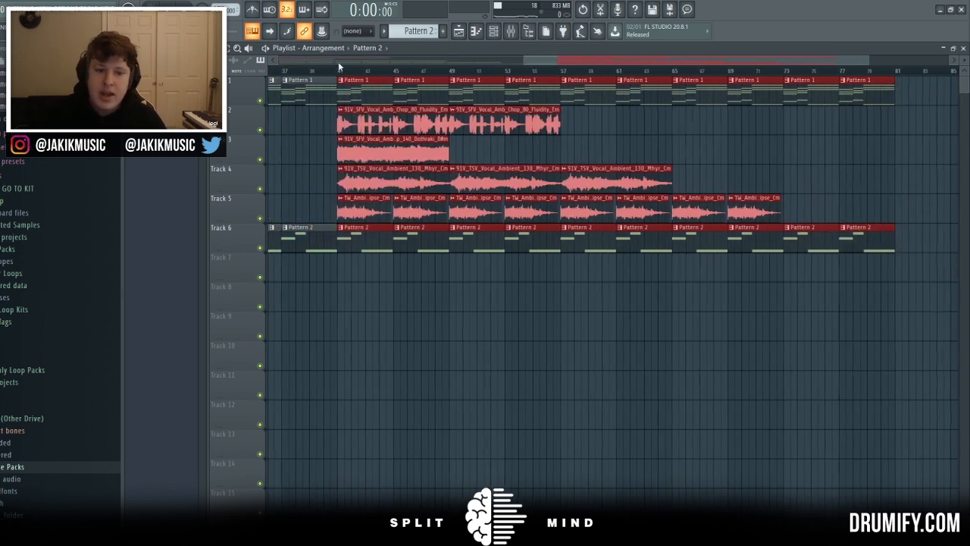
drag(526, 59, 318, 58)
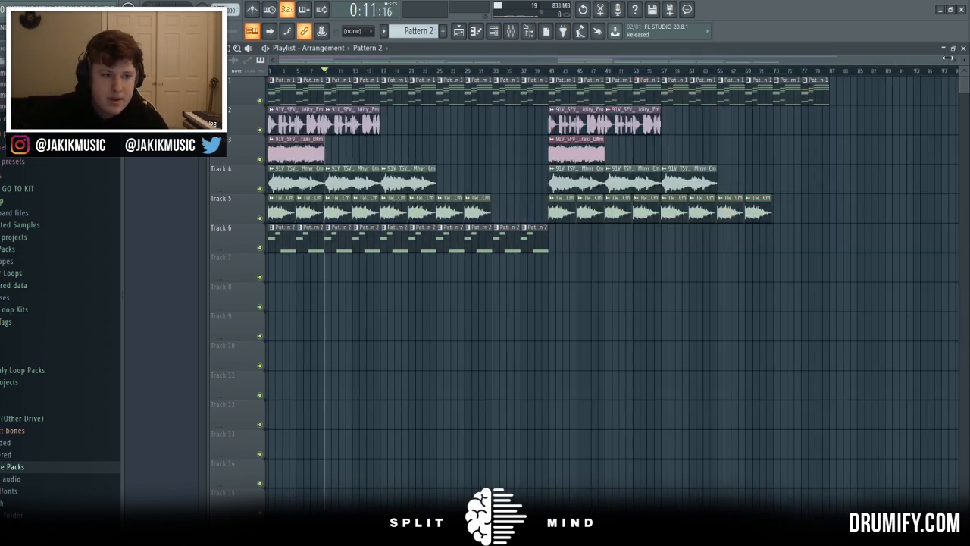
click(554, 72)
key(space)
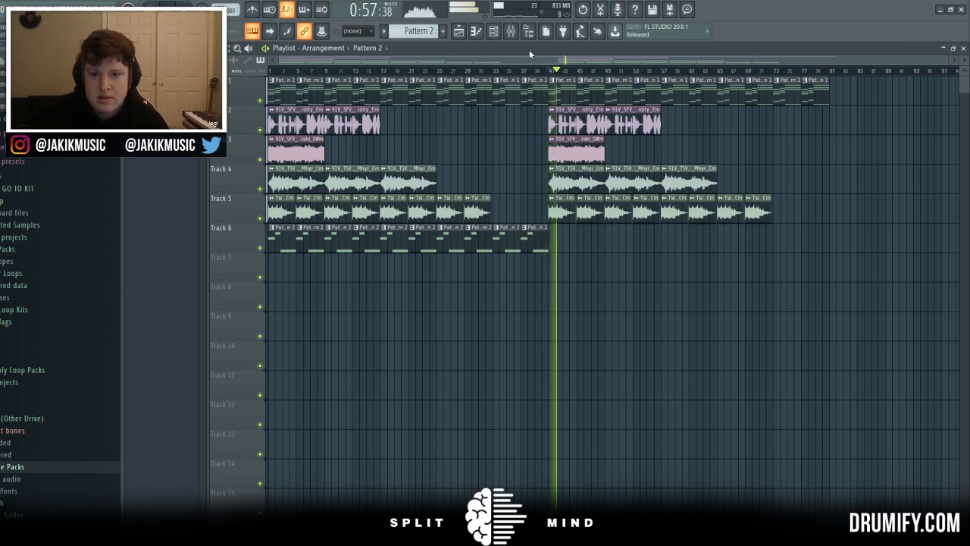
key(space)
Step: Shift the whole arrangement to start at bar 9 and add a short Pattern 1 clip at bar 1 of track 1
key(ctrl+a)
drag(307, 91, 367, 100)
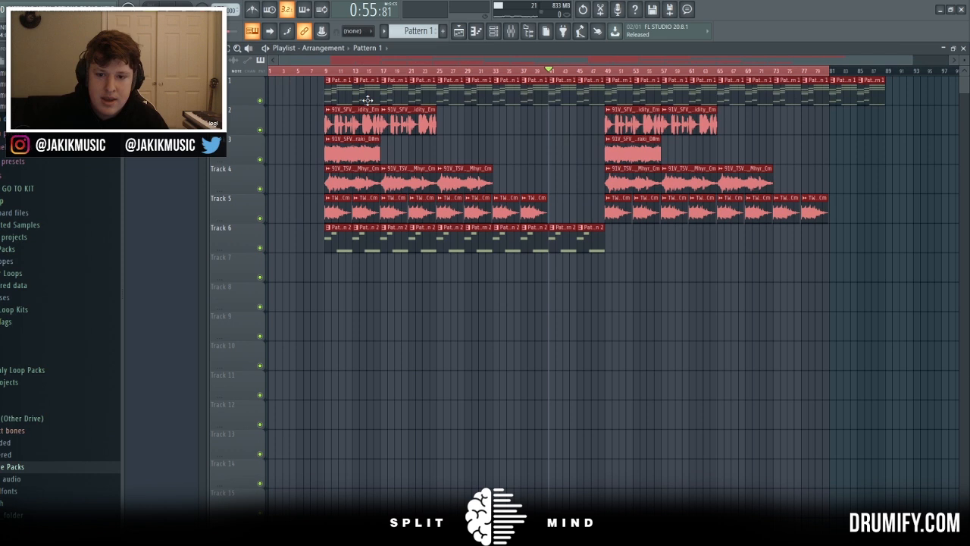
click(351, 270)
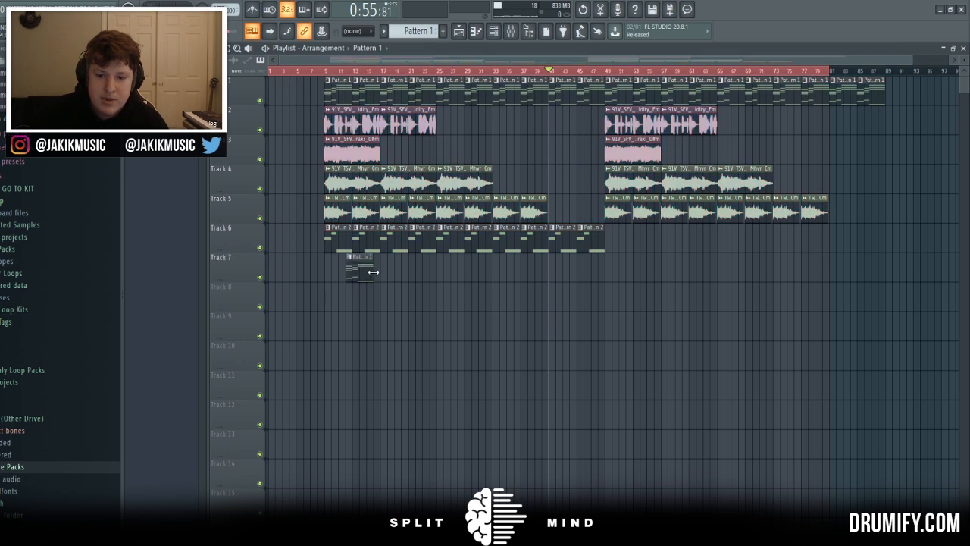
right_click(260, 100)
click(326, 70)
key(space)
key(space)
drag(913, 60, 835, 112)
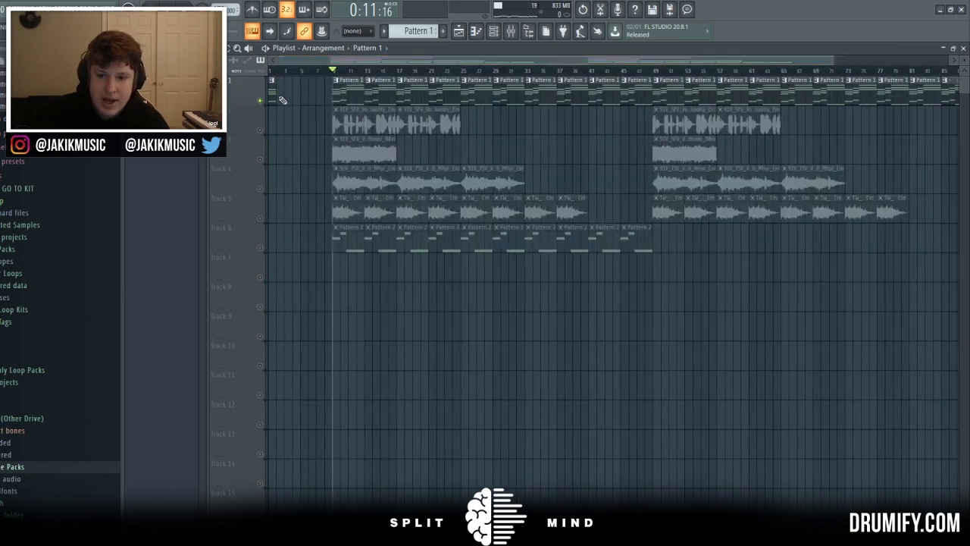
click(288, 70)
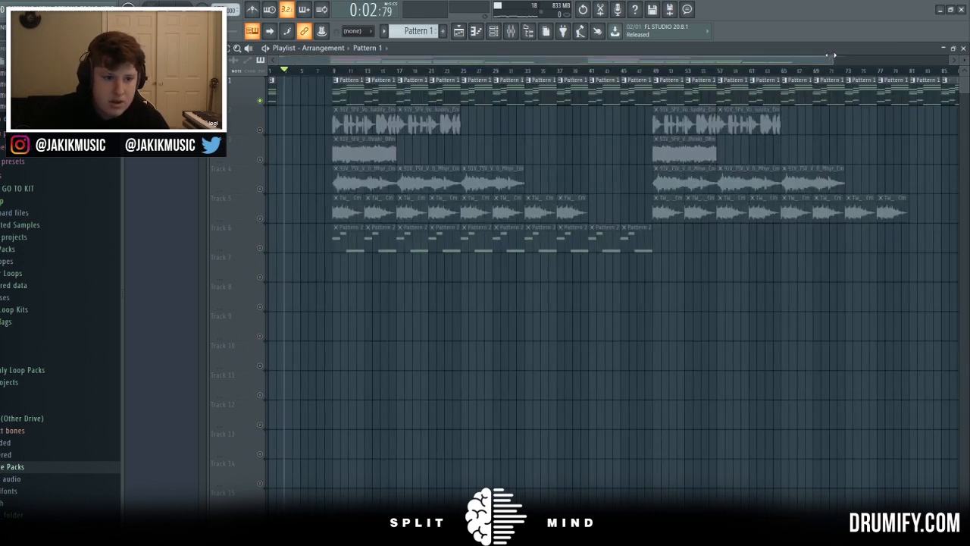
drag(831, 56, 853, 86)
Step: Play the intro and move all clips after it four bars earlier, starting at bar 5
key(space)
drag(313, 76, 853, 343)
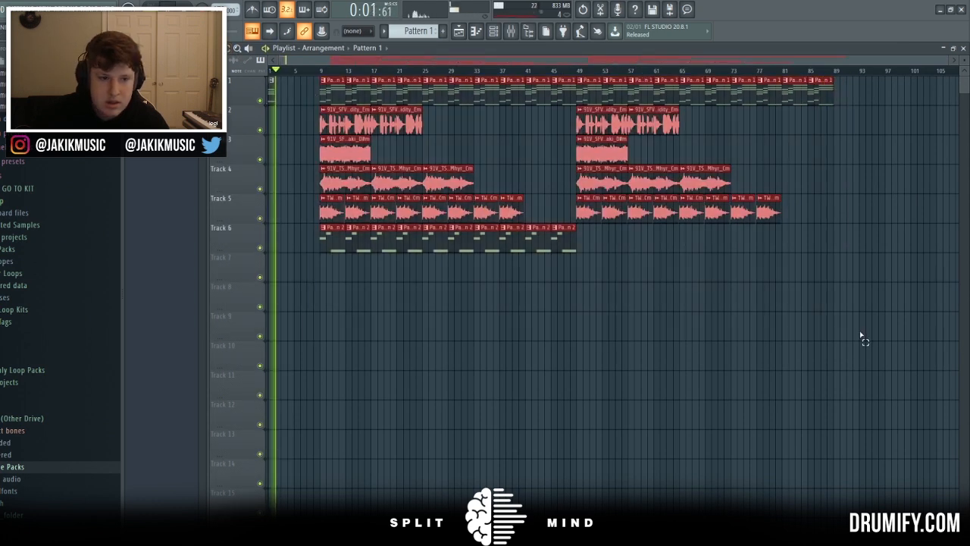
drag(337, 82, 313, 91)
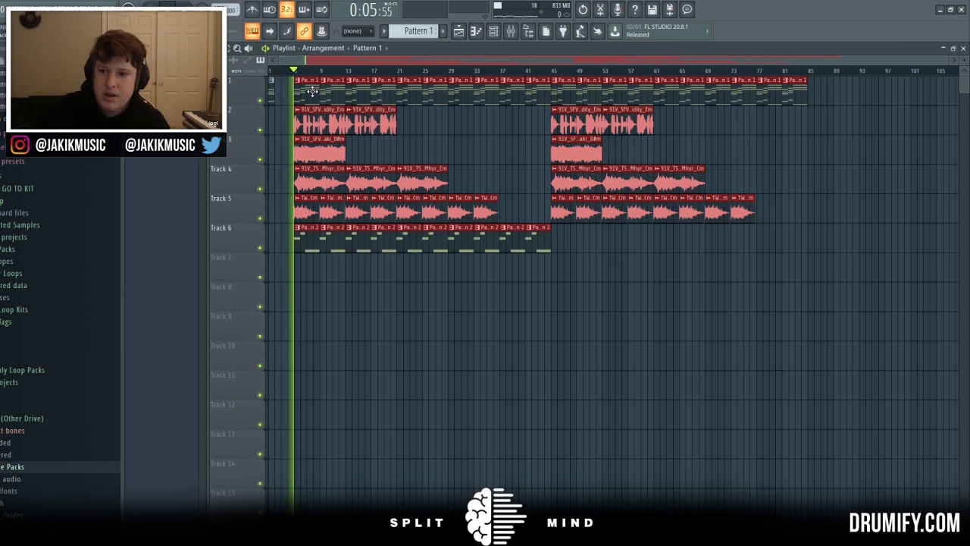
click(494, 30)
click(494, 30)
key(space)
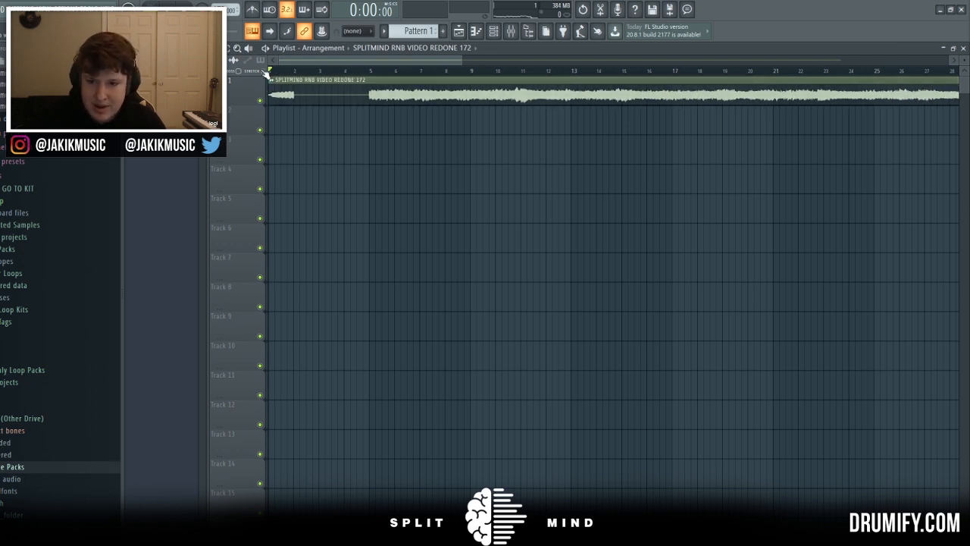
Step: Trim the intro off the SPLITMIND RNB VIDEO REDONE 172 clip so it starts at bar 1, and change its pitch in Auto stretching mode
drag(269, 98, 373, 93)
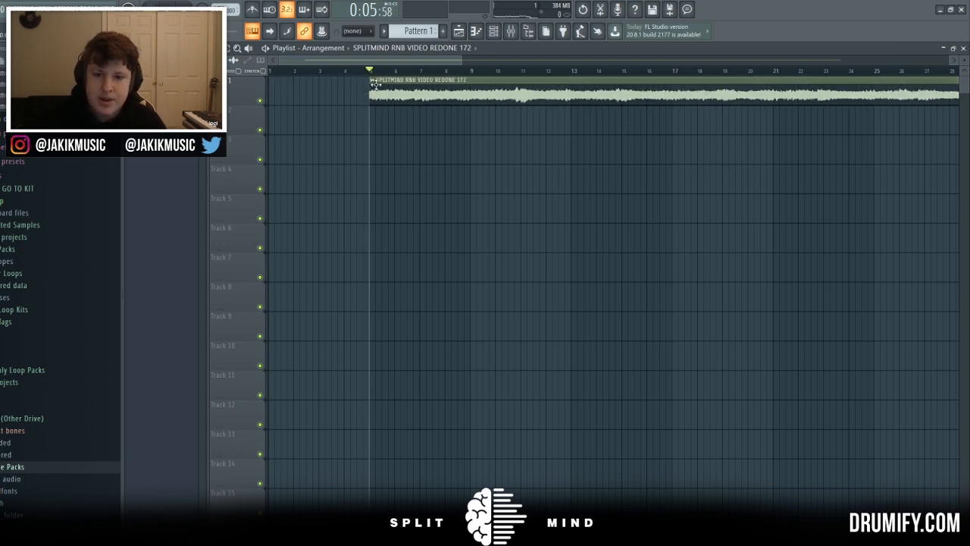
double_click(375, 84)
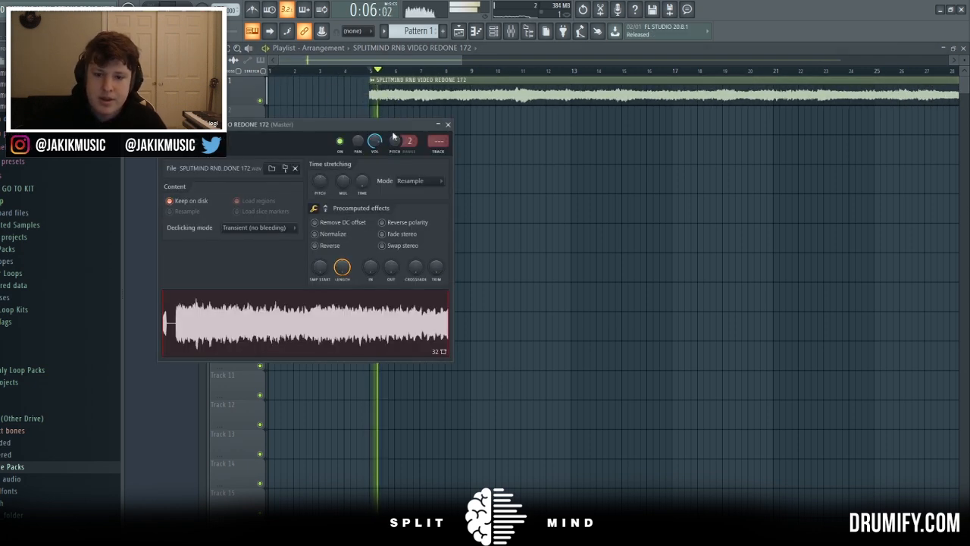
click(323, 181)
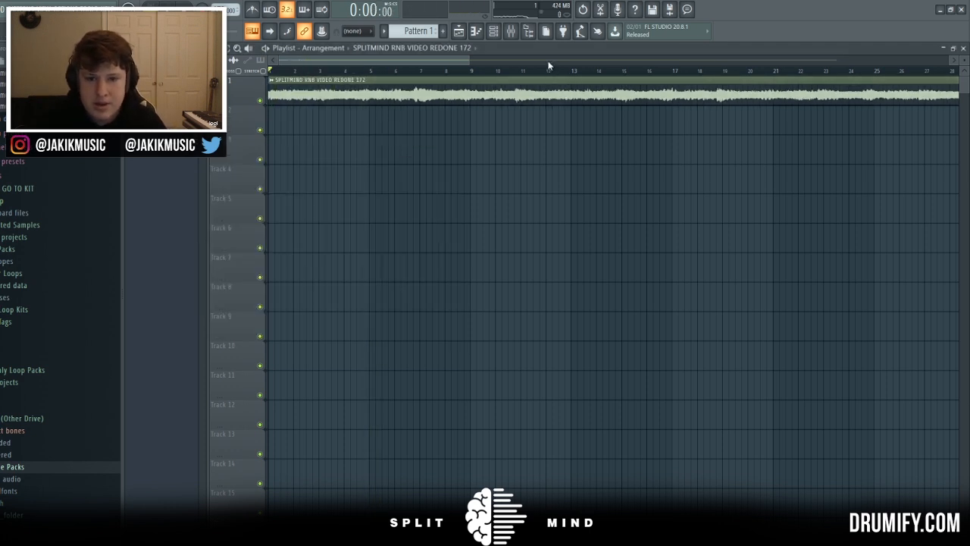
Step: Add two Fruity parametric EQ 2 effects to the Master and shape their bands, reducing the lows, while playing the clip
click(511, 31)
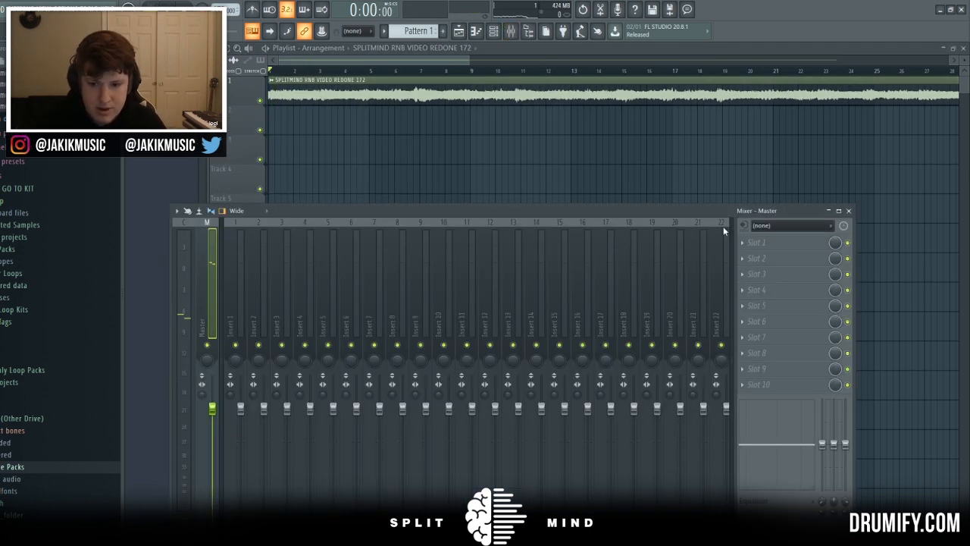
key(space)
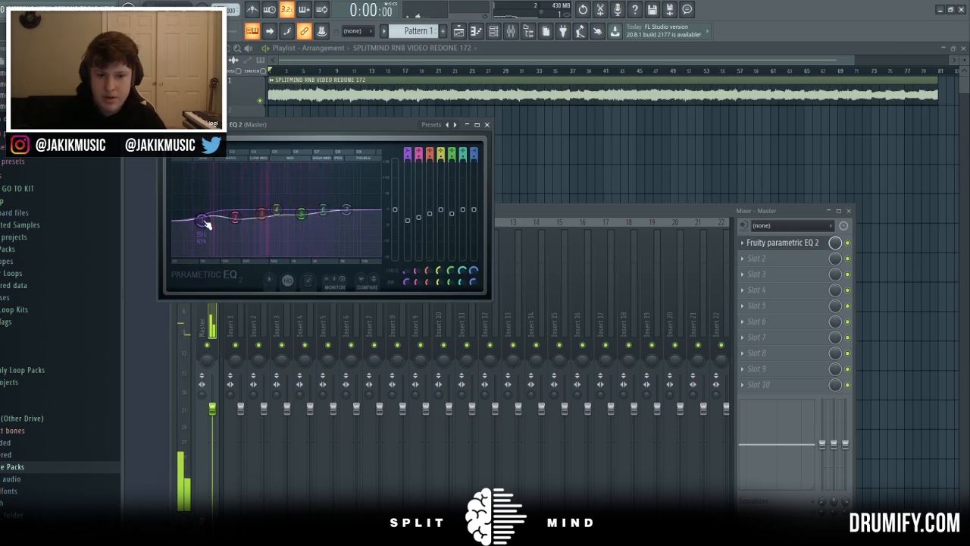
key(space)
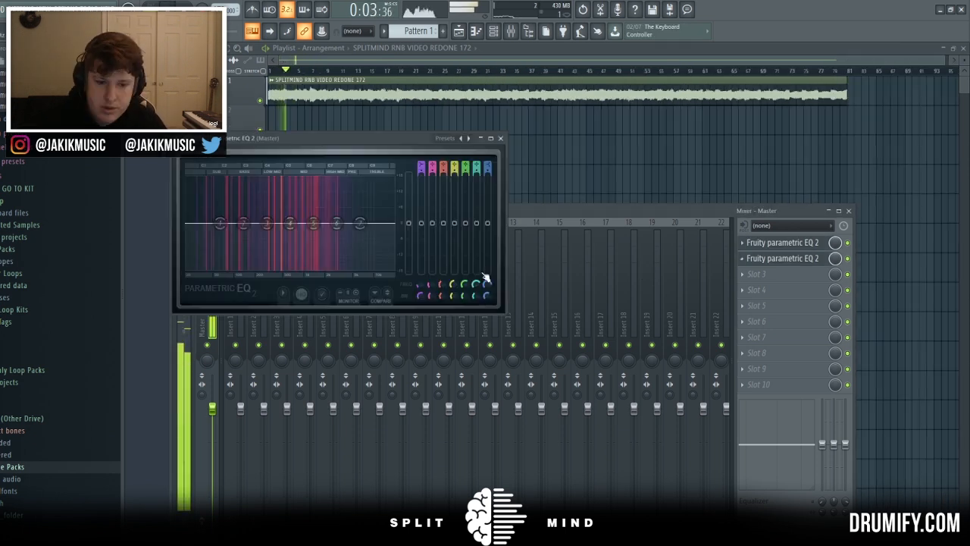
drag(288, 224, 368, 235)
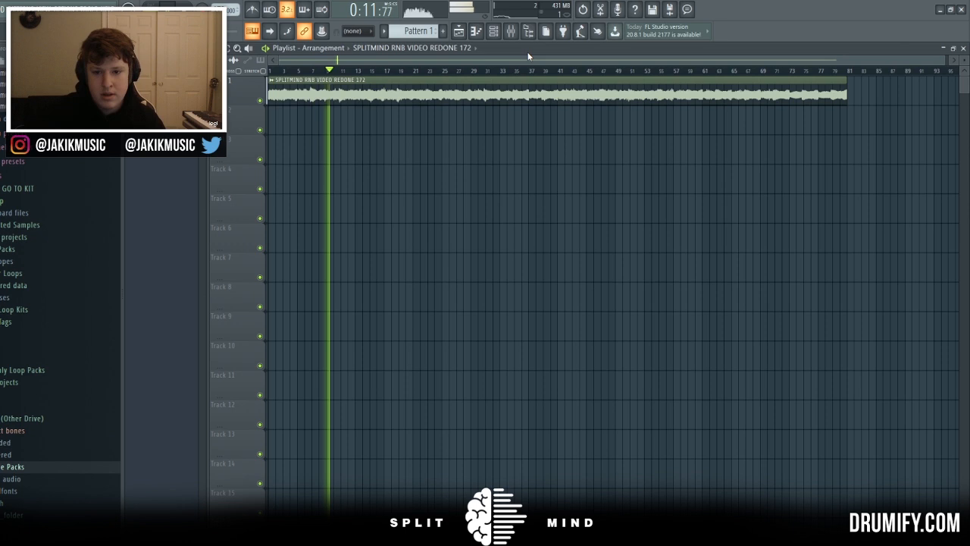
key(space)
Step: Review the pitch and stretching settings of the SPLITMIND RNB VIDEO REDONE 172 clip and view its full length in the playlist
click(516, 34)
click(480, 97)
double_click(480, 96)
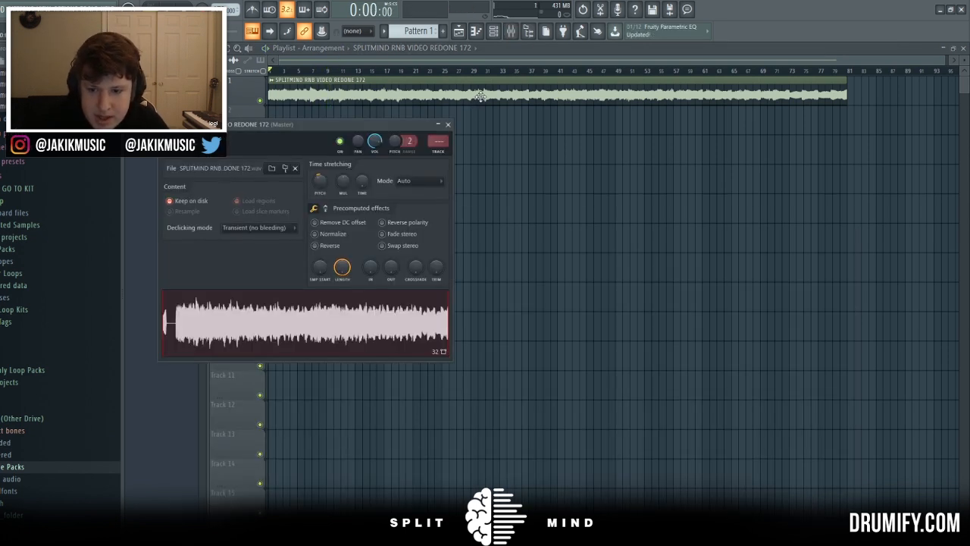
click(946, 60)
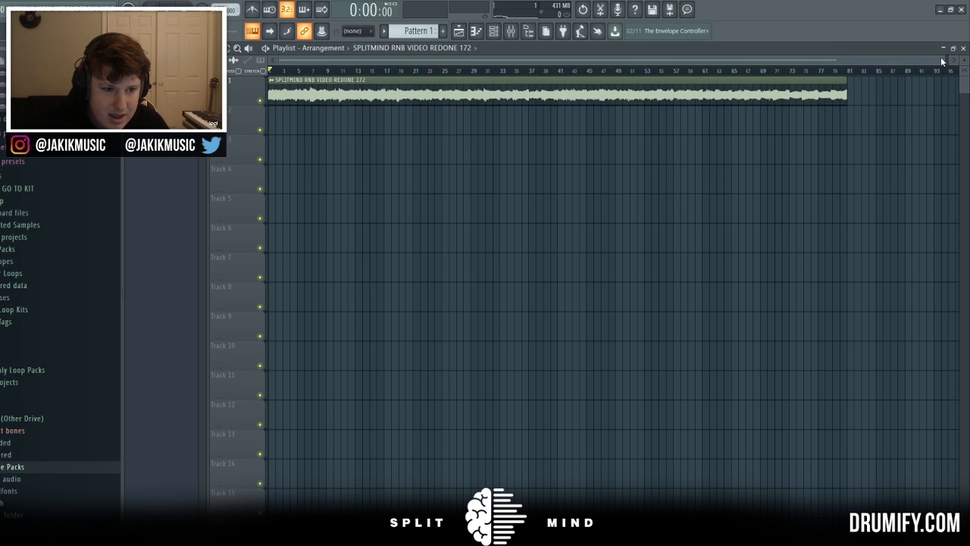
drag(942, 61, 834, 69)
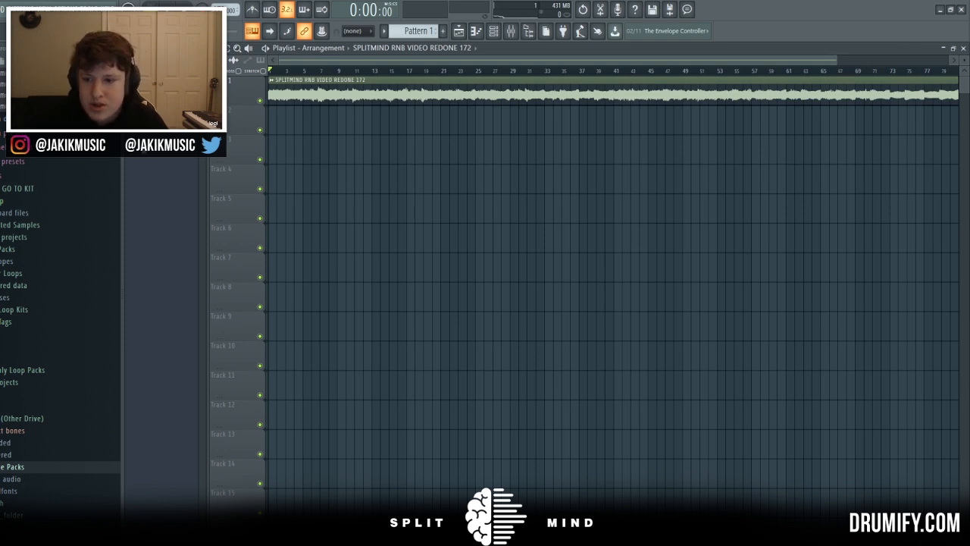
Step: Play the SPLITMIND RNB VIDEO REDONE 172 clip to listen to its current sound, and stop playback
key(space)
click(304, 71)
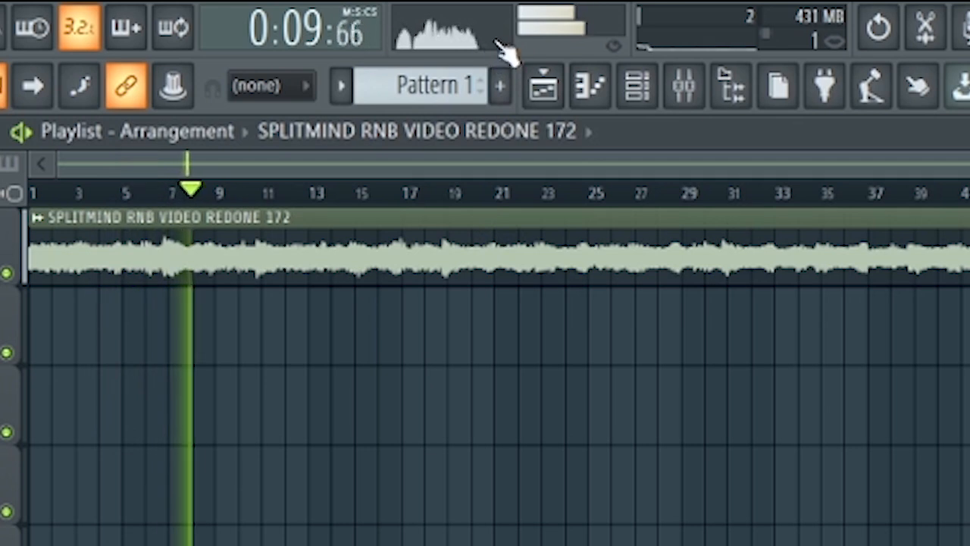
key(space)
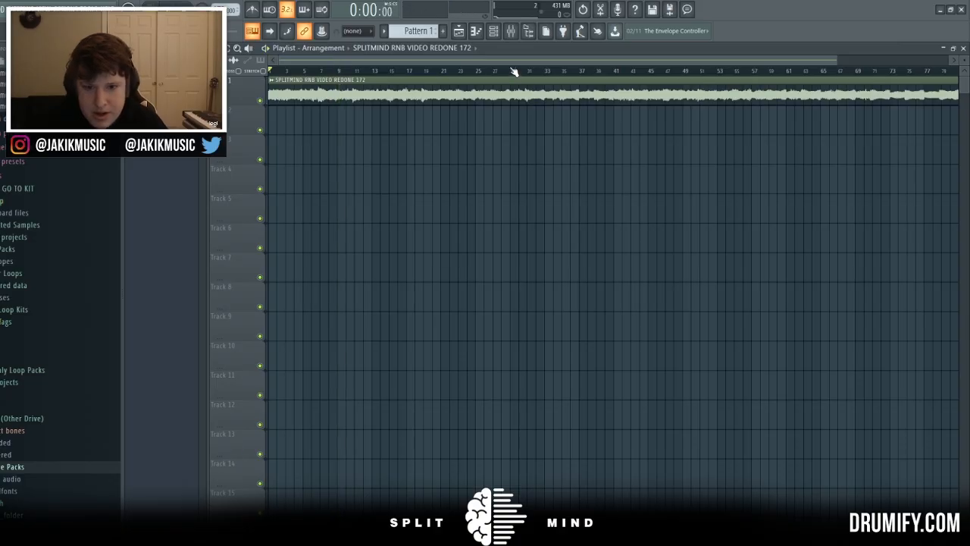
Step: Add Ghz Midside Matrix 3 to the Master with Mid at 2.0 dB and Side at 4.0 dB, and check its effect during playback
click(512, 34)
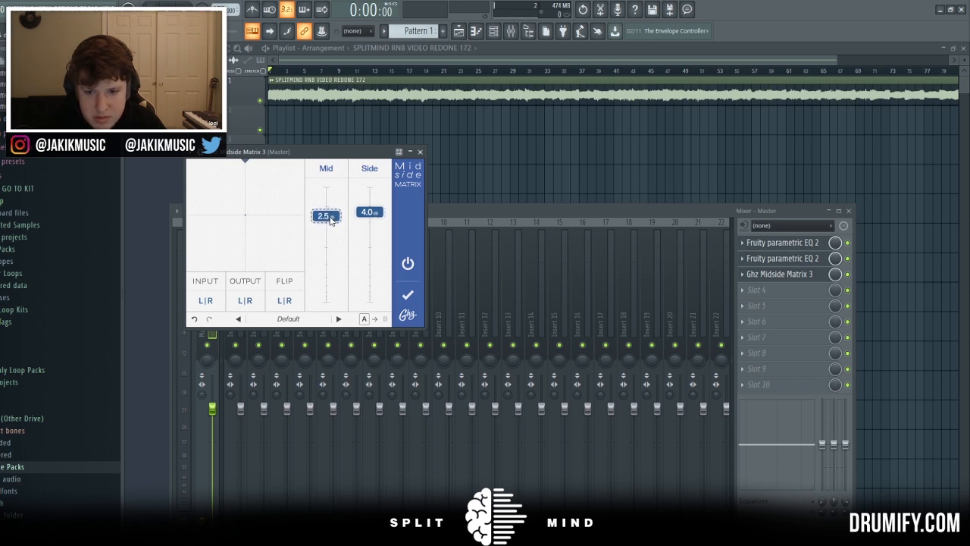
click(744, 210)
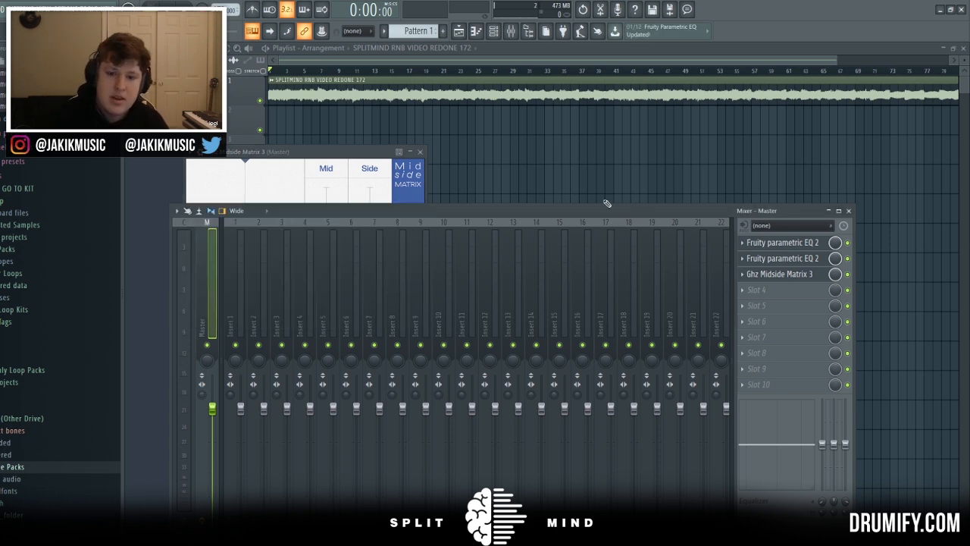
key(space)
click(392, 163)
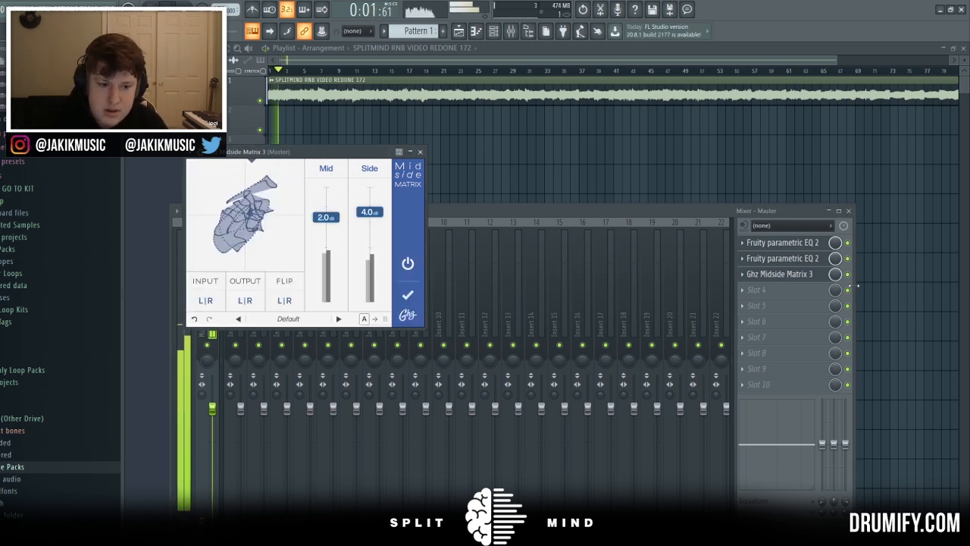
click(843, 281)
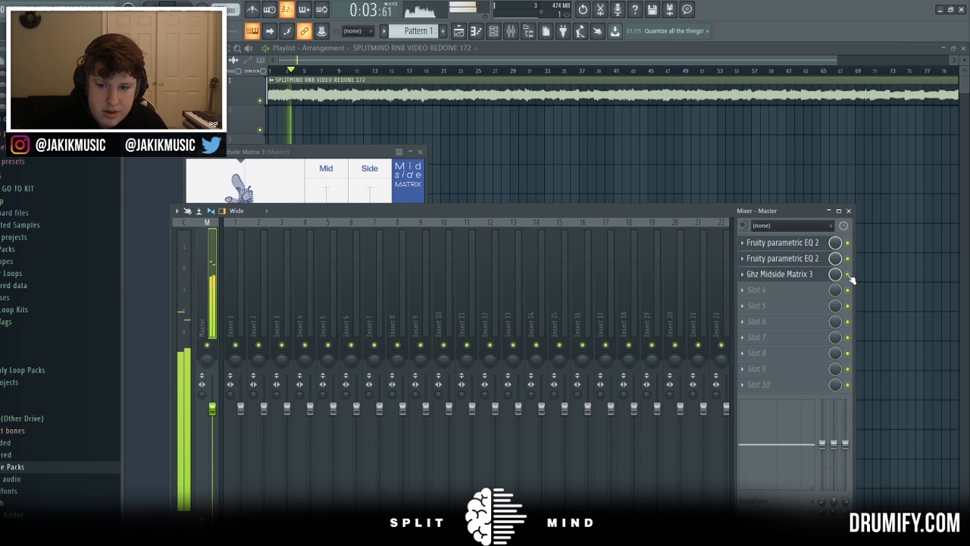
key(space)
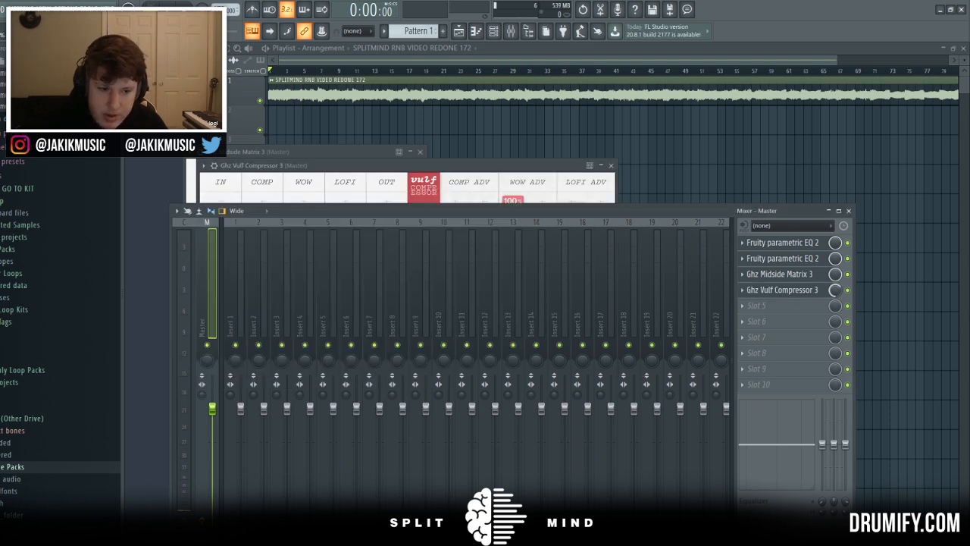
Step: Set WOW to 2% in Ghz Vulf Compressor 3 on the Master and raise the effect's mix level while playing the clip
key(F12)
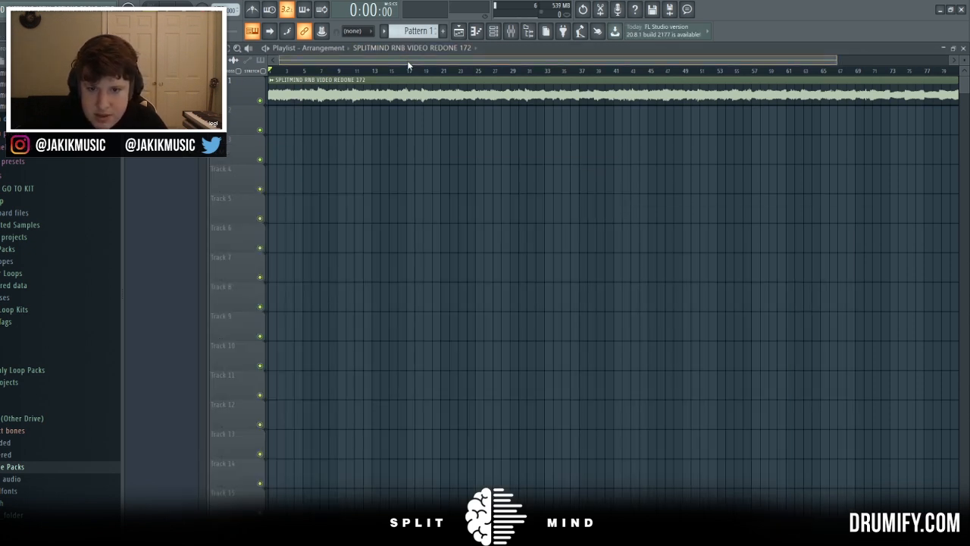
click(511, 31)
click(781, 290)
key(space)
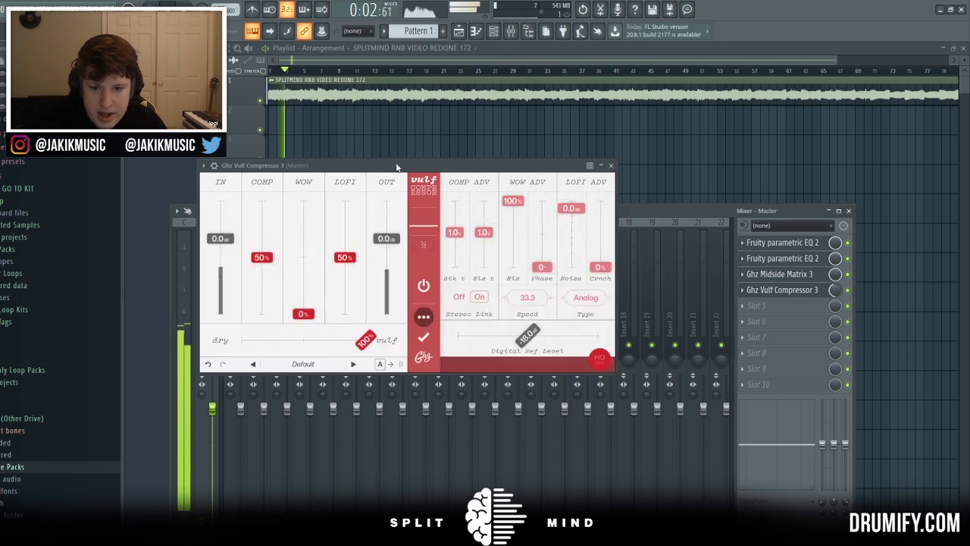
drag(304, 317, 309, 312)
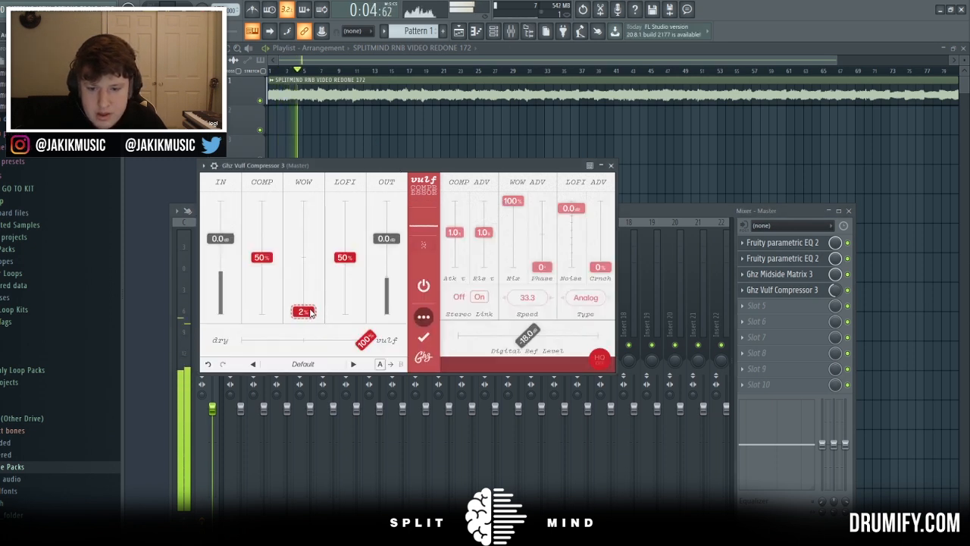
drag(834, 290, 835, 277)
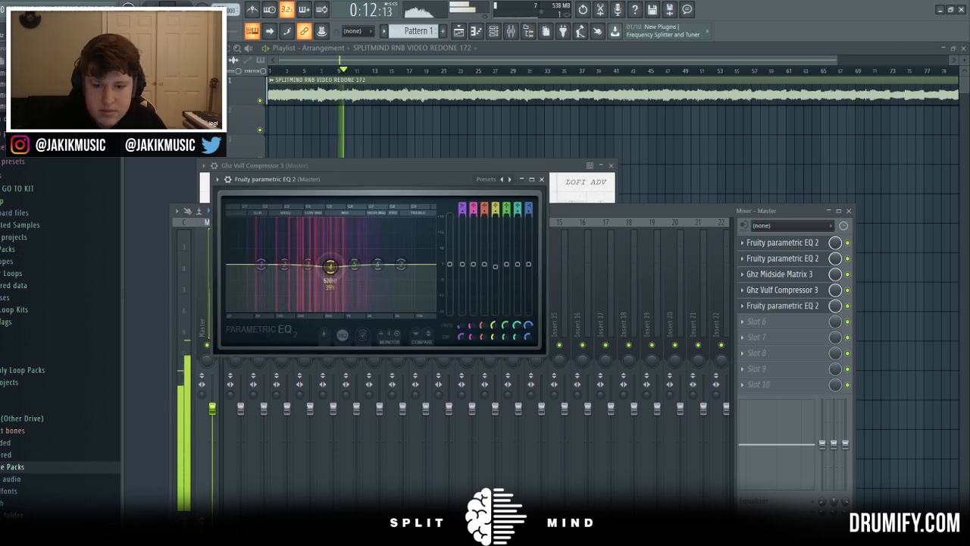
Step: Shape a third Fruity parametric EQ 2 after the compressor on the Master by lowering its low band, and return to the playlist
drag(285, 265, 258, 278)
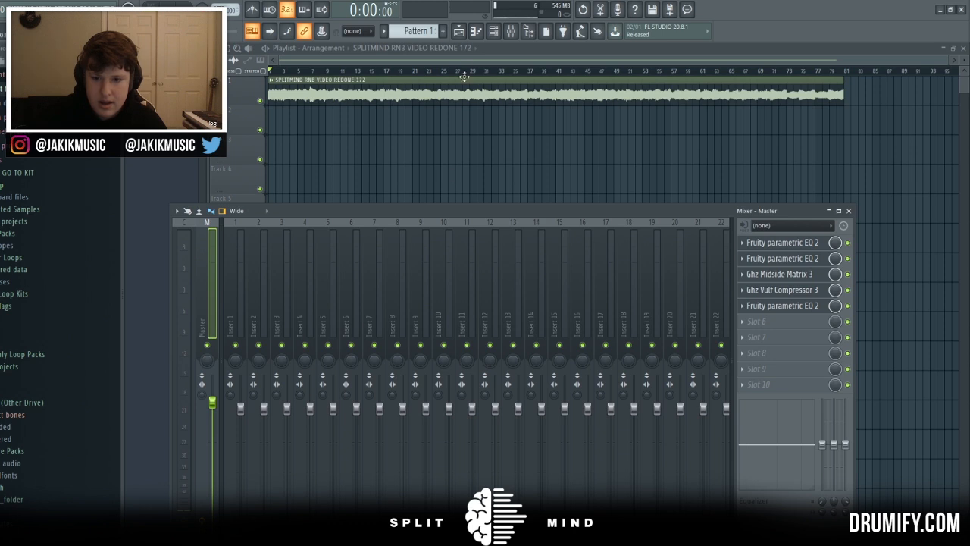
key(F9)
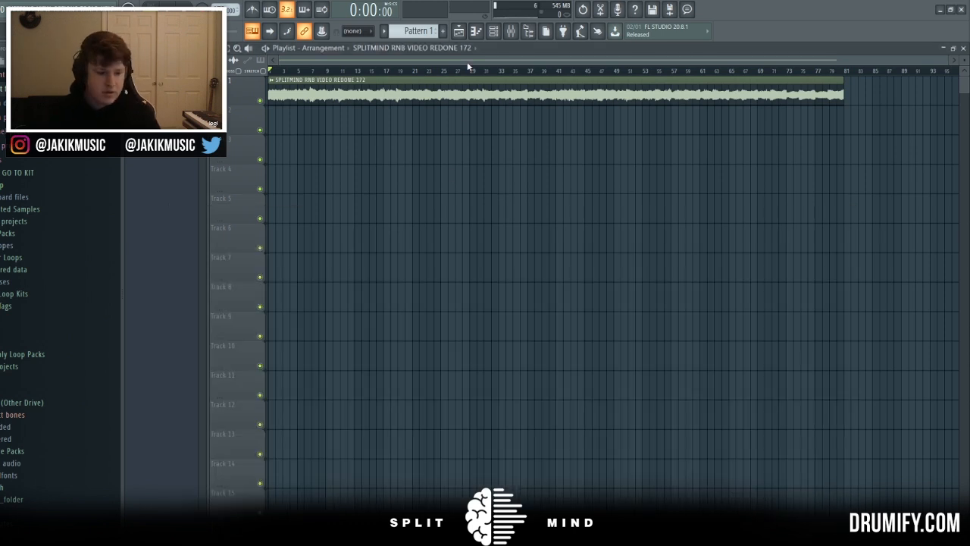